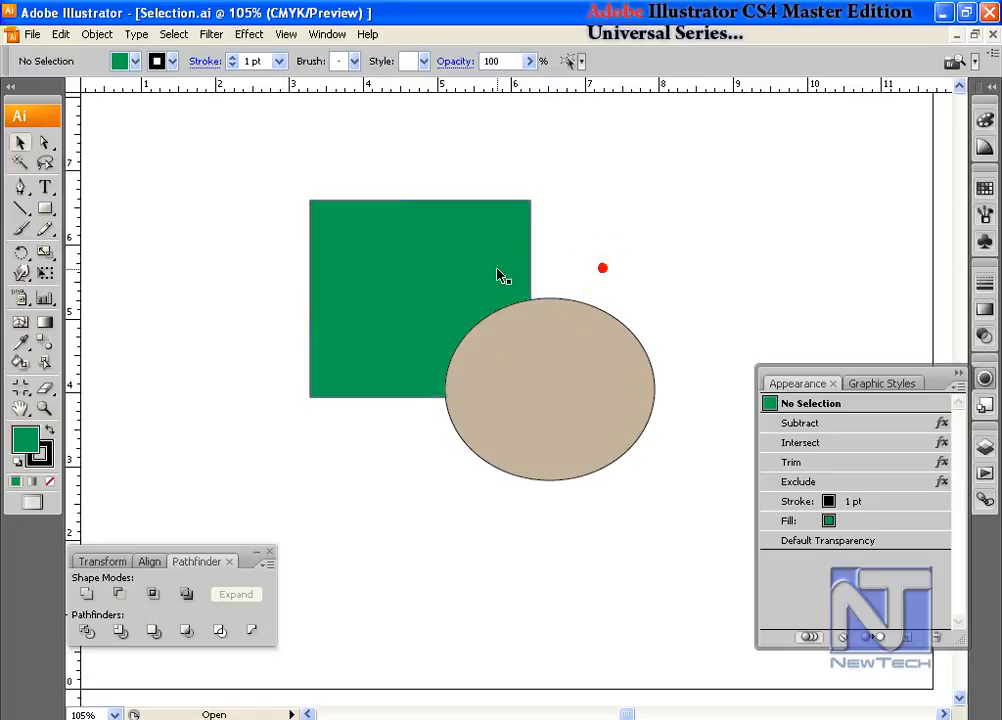
Step: Reposition the green square and the tan ellipse up and to the left, keeping the ellipse overlapping the square's lower-right corner
click(488, 347)
click(516, 368)
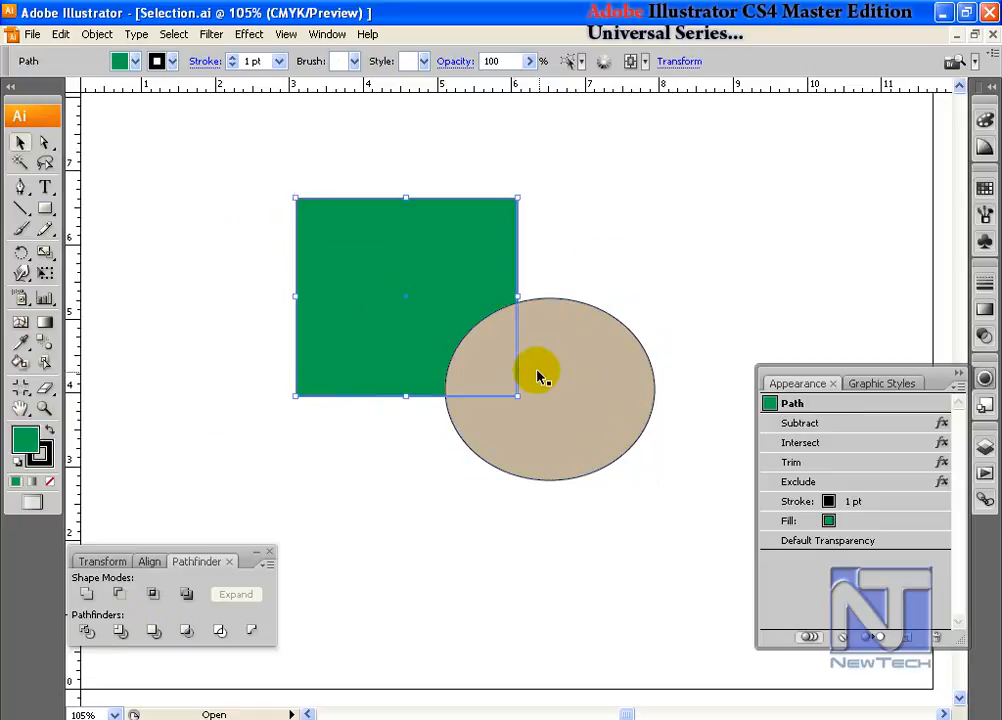
drag(566, 387, 536, 351)
click(552, 389)
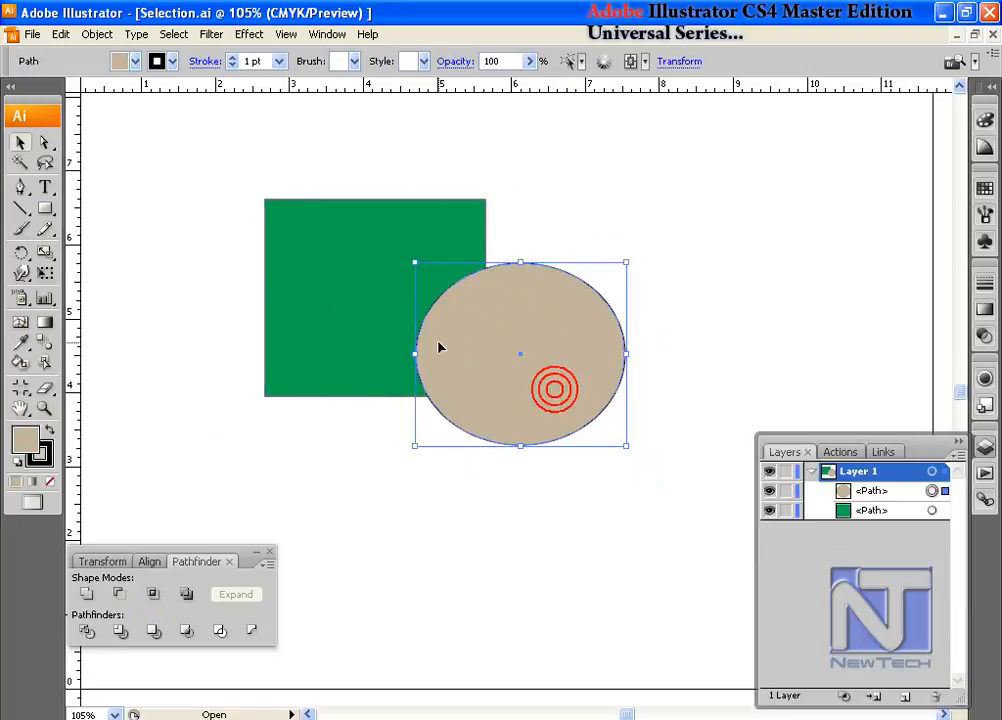
click(361, 292)
Step: Select the green square and tan ellipse and combine them into a compound shape
drag(632, 448, 320, 257)
click(86, 594)
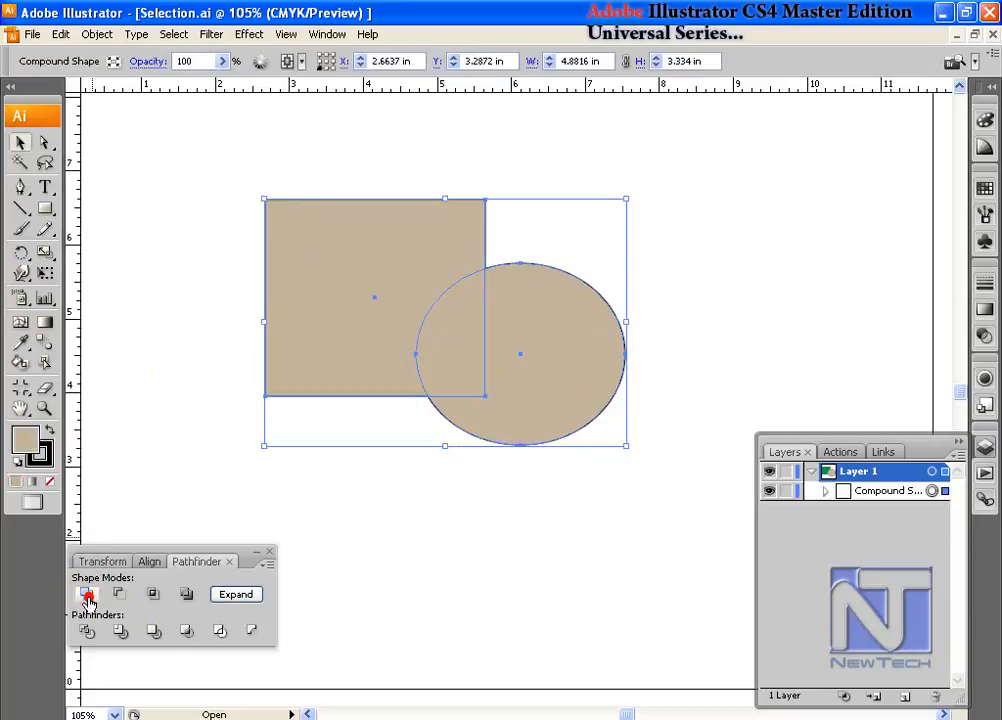
key(ctrl+z)
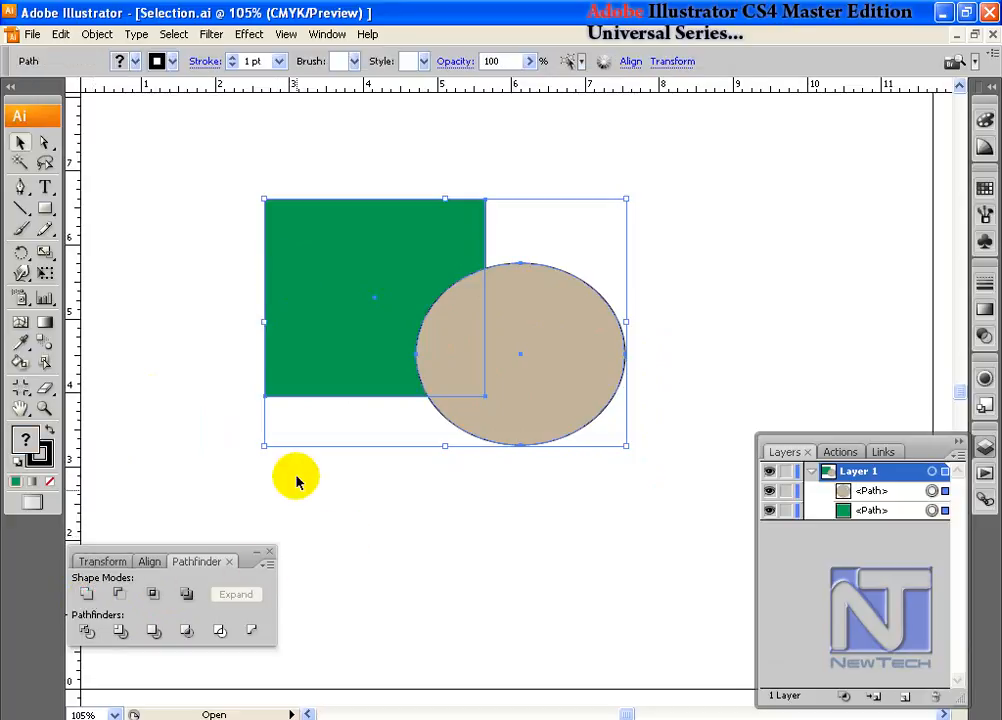
click(265, 565)
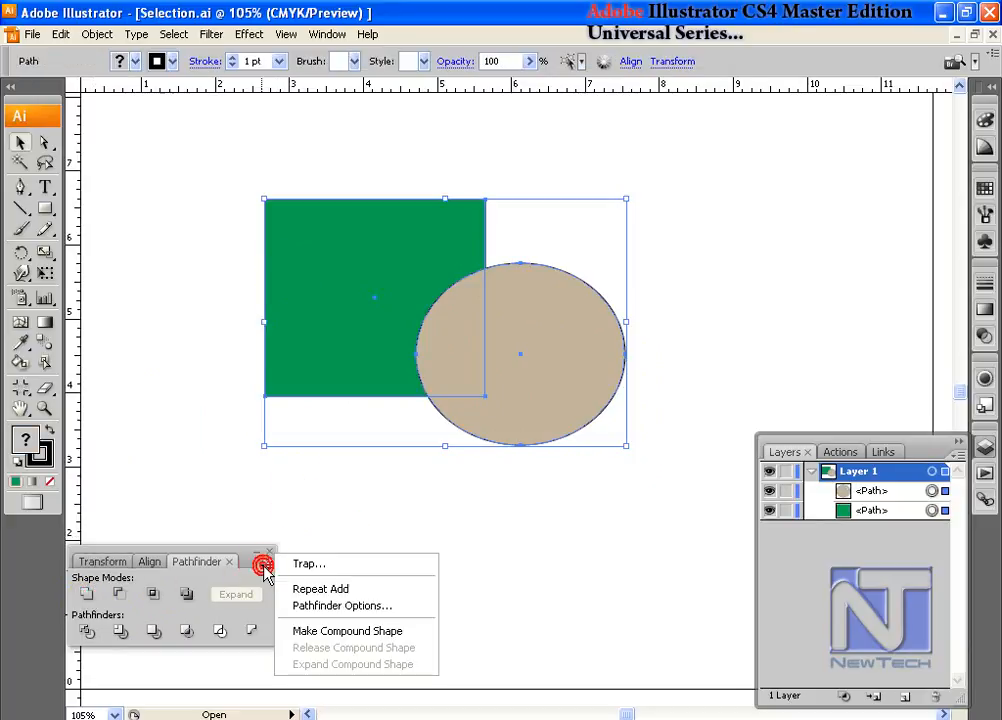
click(374, 635)
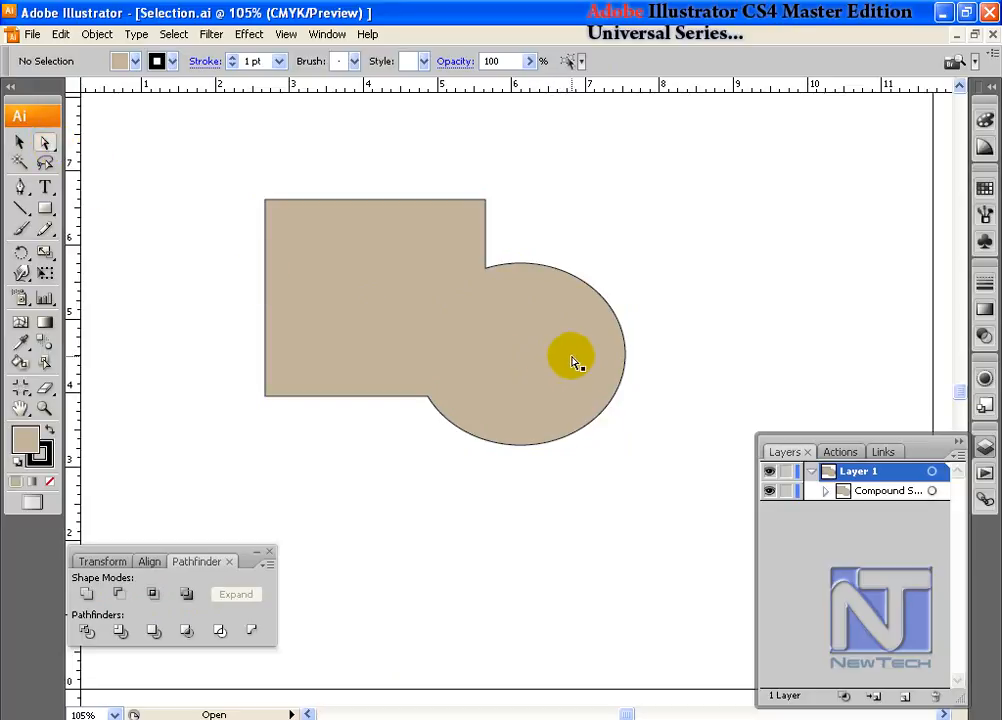
Step: Rearrange the ellipse and square within the compound shape so the ellipse overlaps the square's lower-left corner
drag(600, 369, 555, 377)
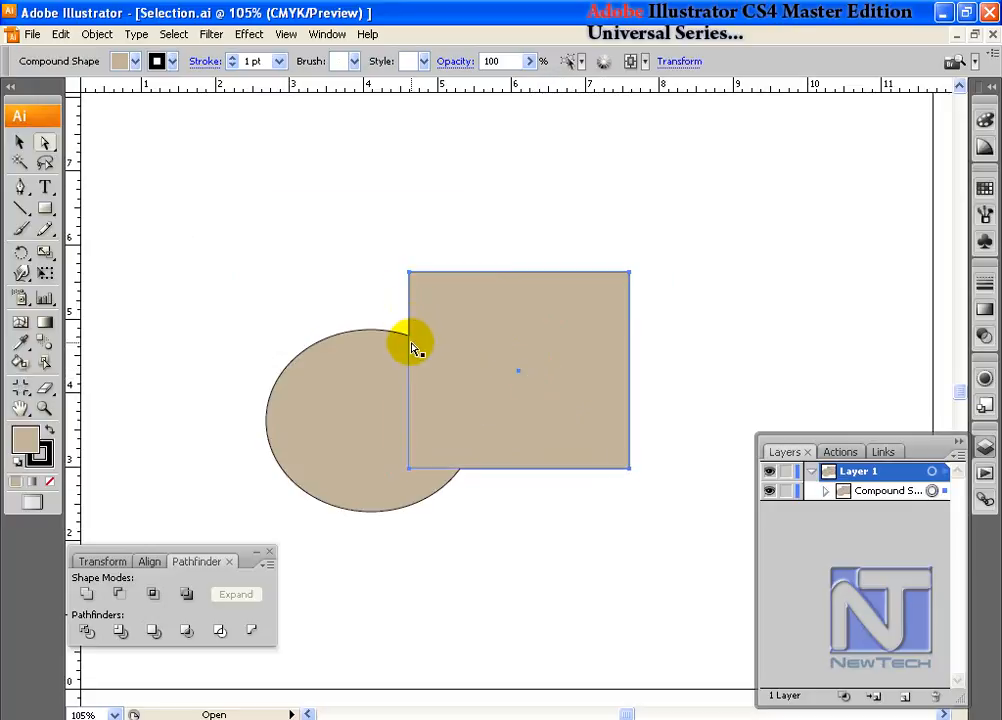
click(380, 281)
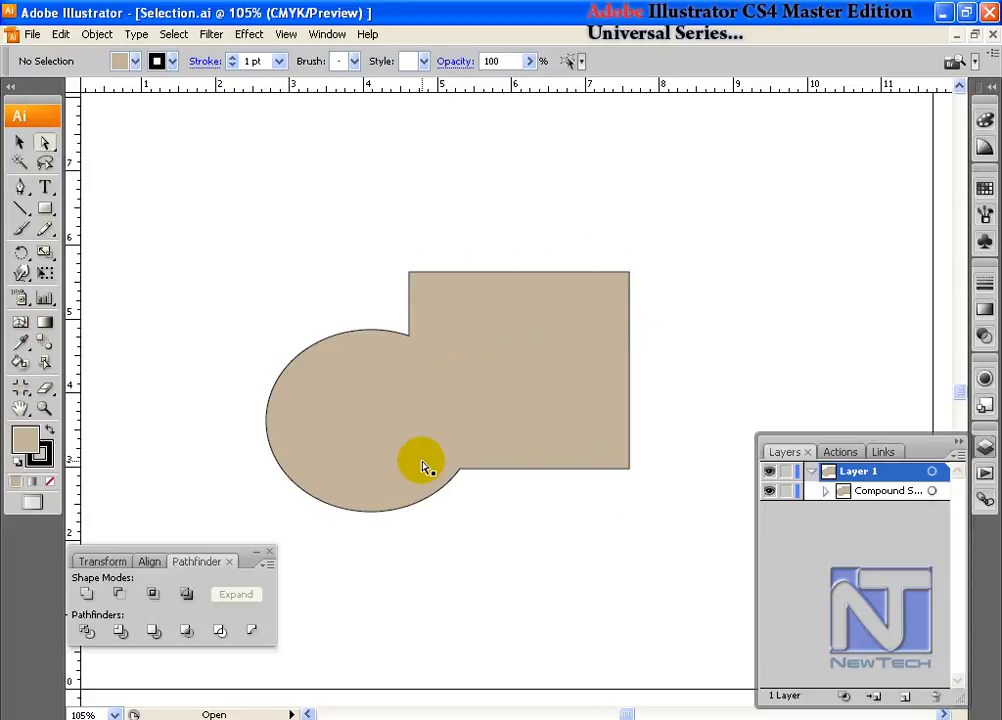
Step: Expand the appearance of the compound shape and move the merged shape slightly up and to the right
key(v)
click(371, 463)
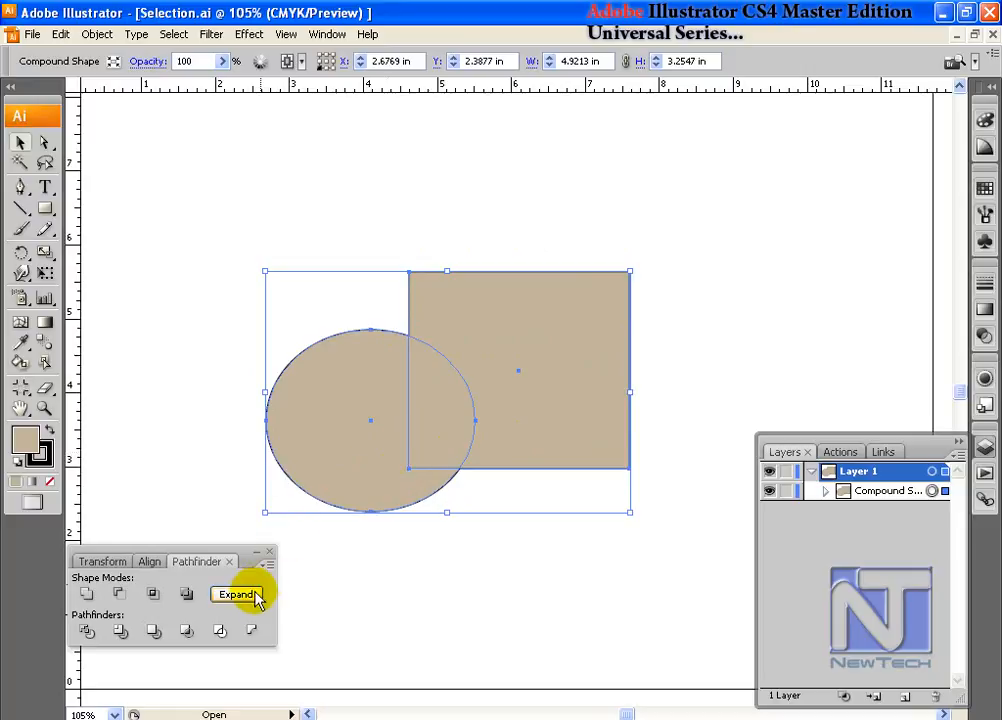
click(97, 34)
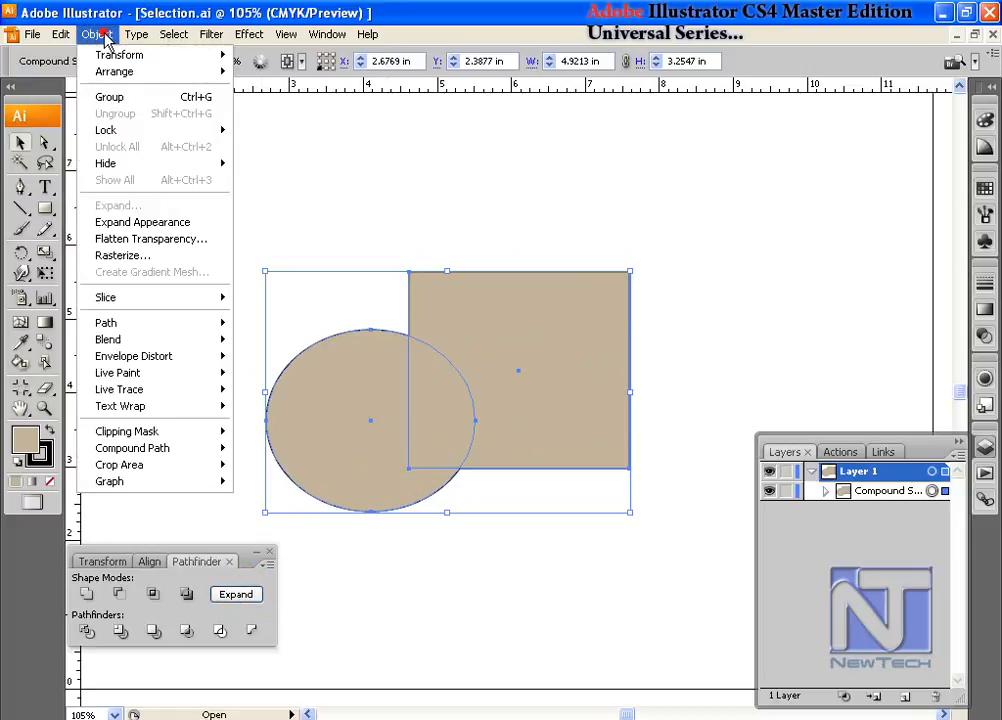
click(128, 224)
drag(470, 311, 560, 348)
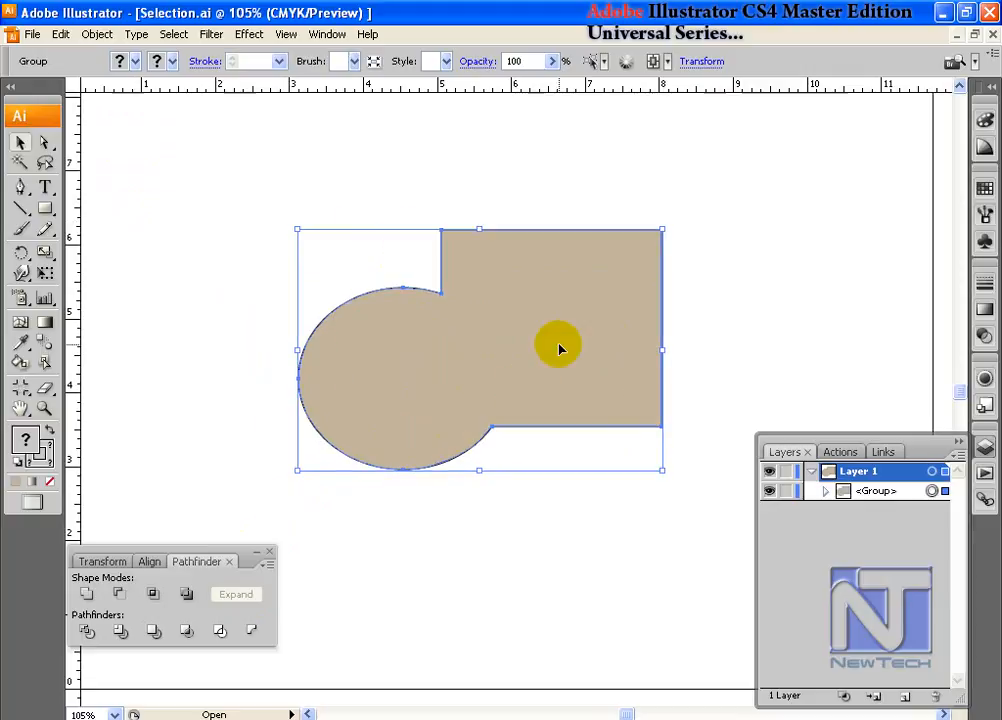
Step: Inspect the expanded shape's outline with Direct Selection and examine its group in the layer list
click(45, 145)
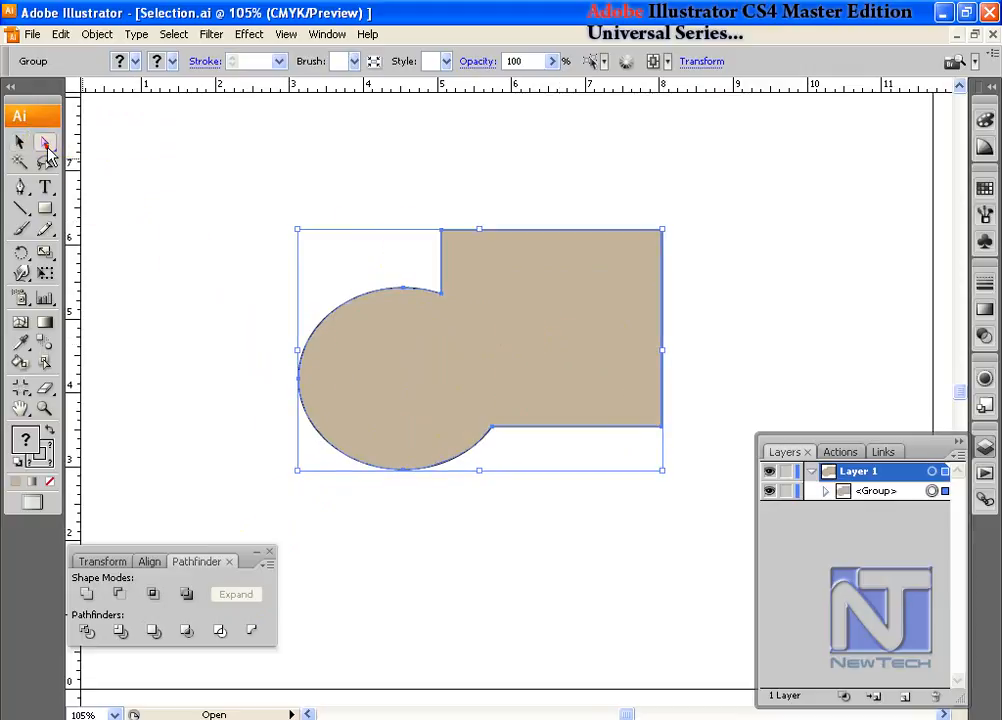
click(212, 222)
click(396, 347)
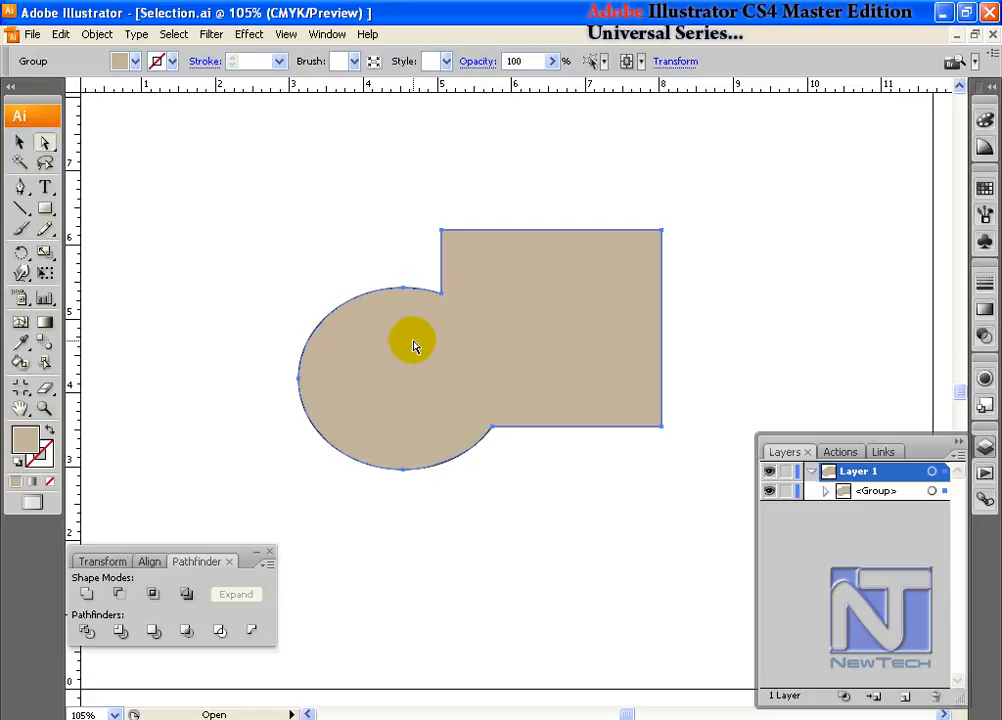
key(v)
click(593, 330)
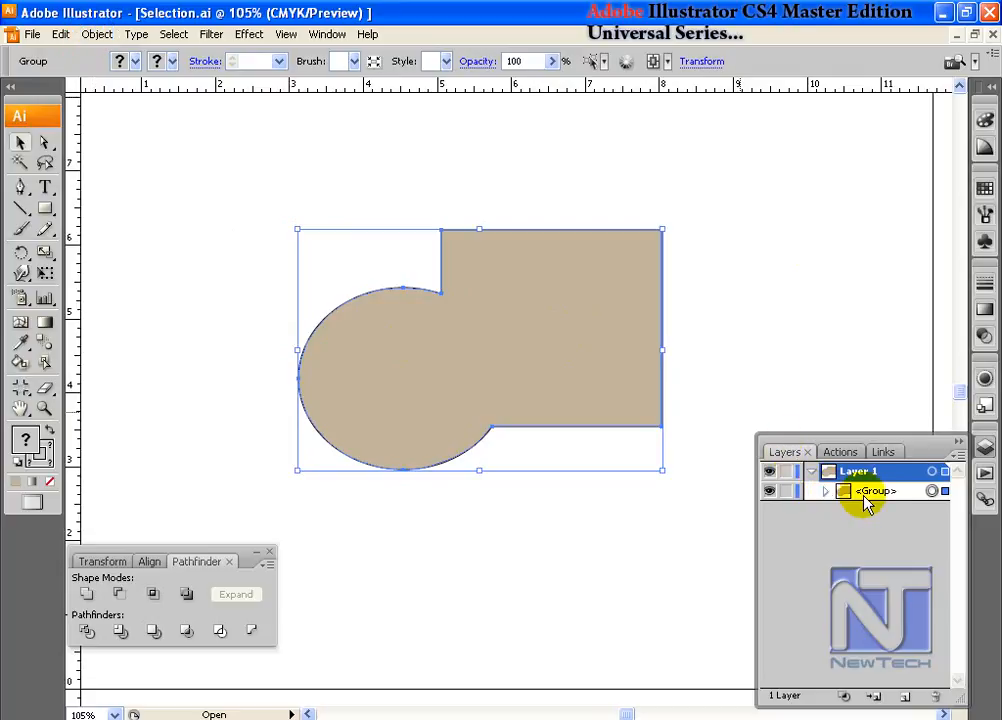
click(827, 491)
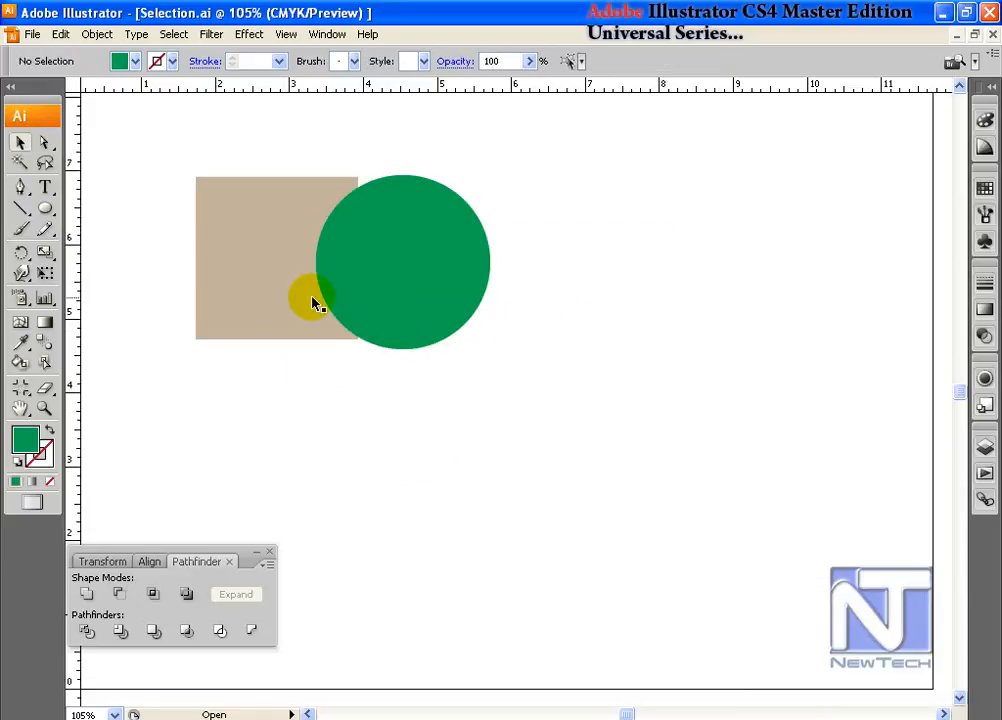
Step: Select the tan square and green circle and subtract the circle from the square
key(ctrl+a)
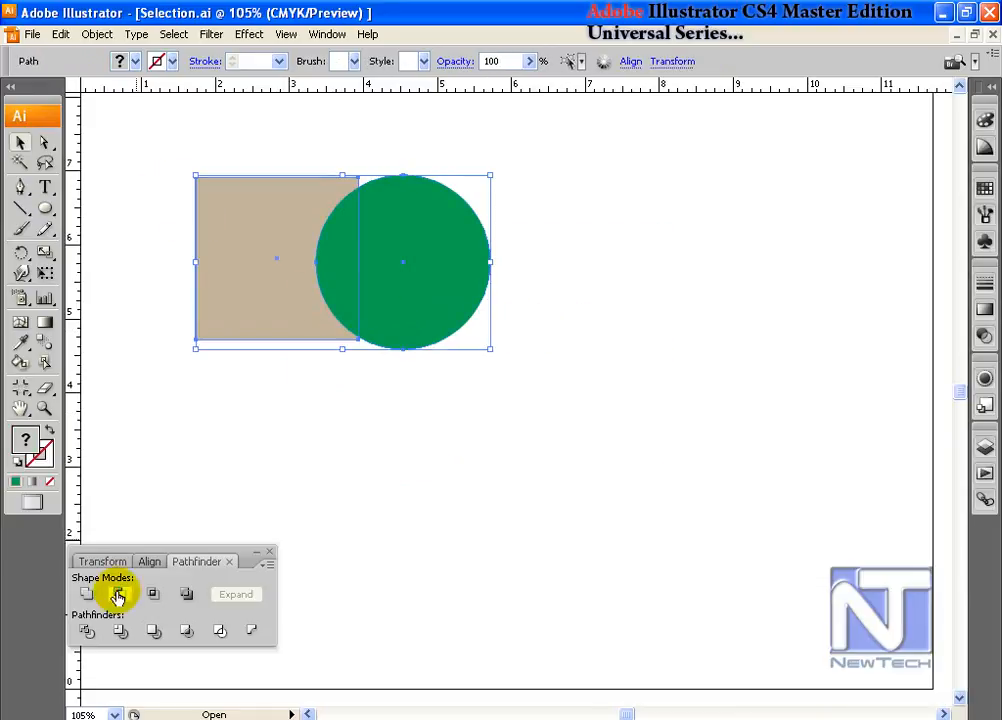
click(119, 594)
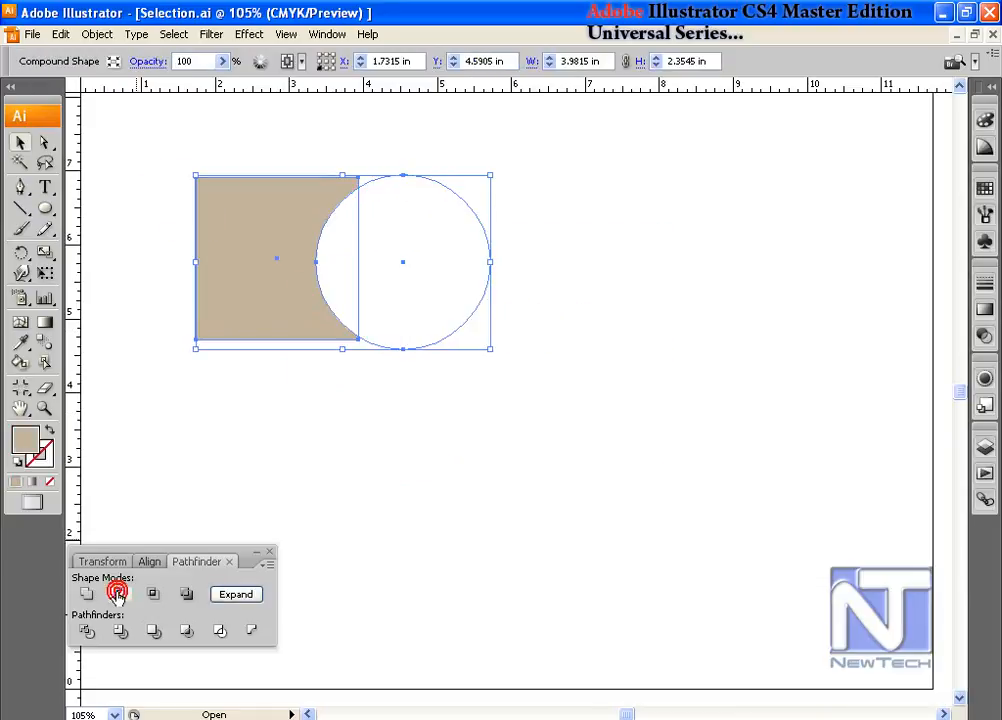
click(548, 350)
Step: Move the subtracting circle over the square's lower-right part and reshape its upper edge with Direct Selection
key(a)
click(365, 238)
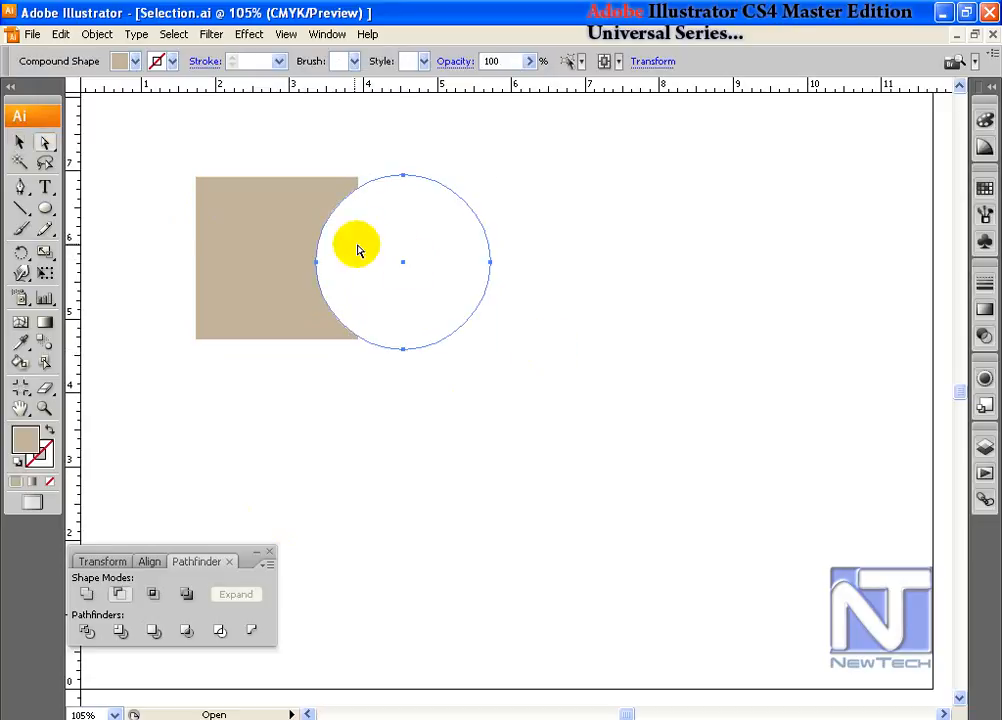
drag(400, 268, 287, 266)
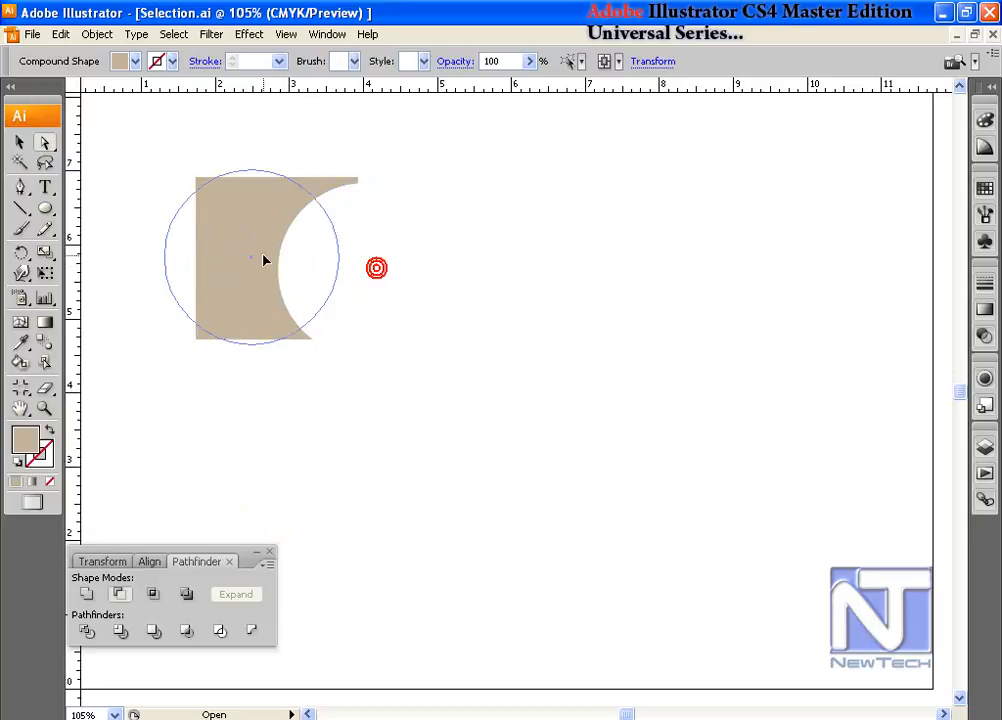
drag(287, 266, 232, 244)
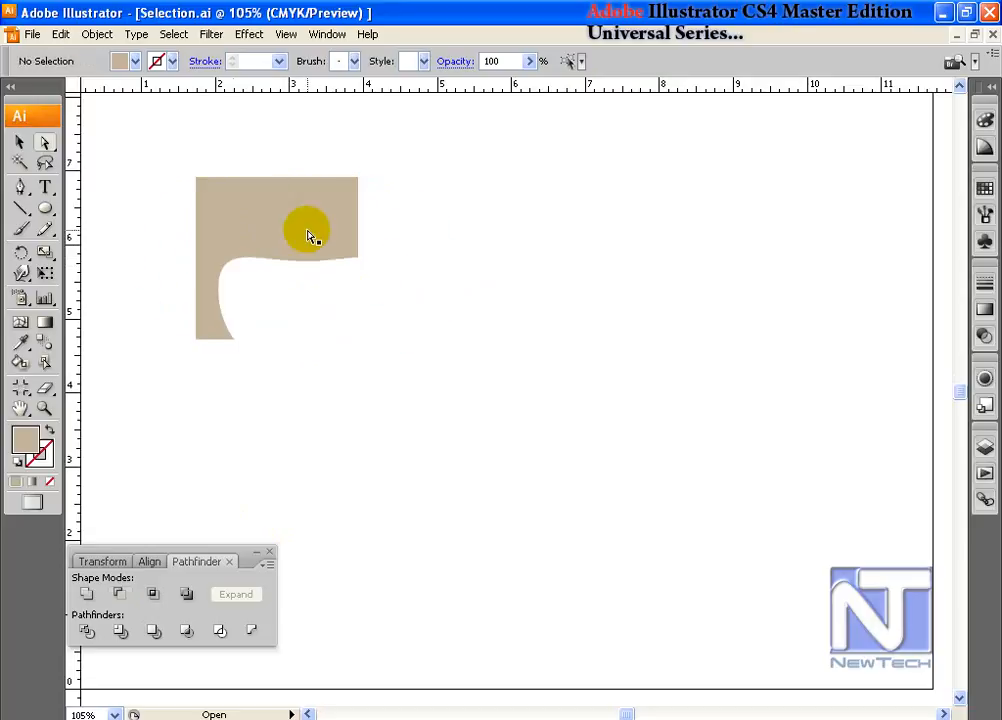
Step: Select the whole subtracted compound shape and expand its appearance
click(308, 236)
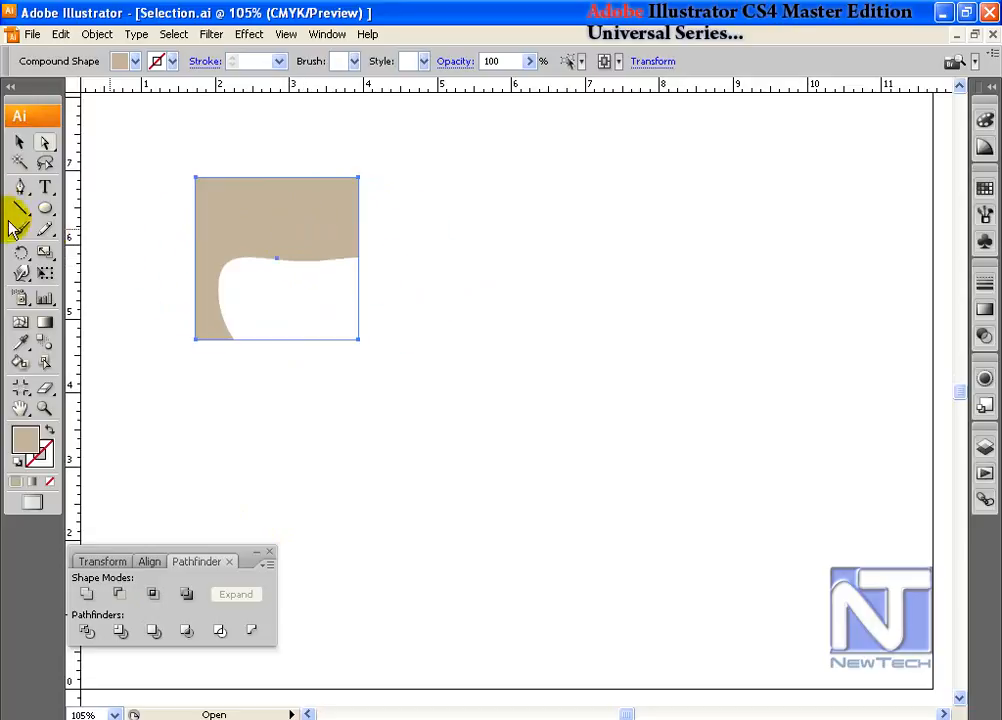
click(20, 142)
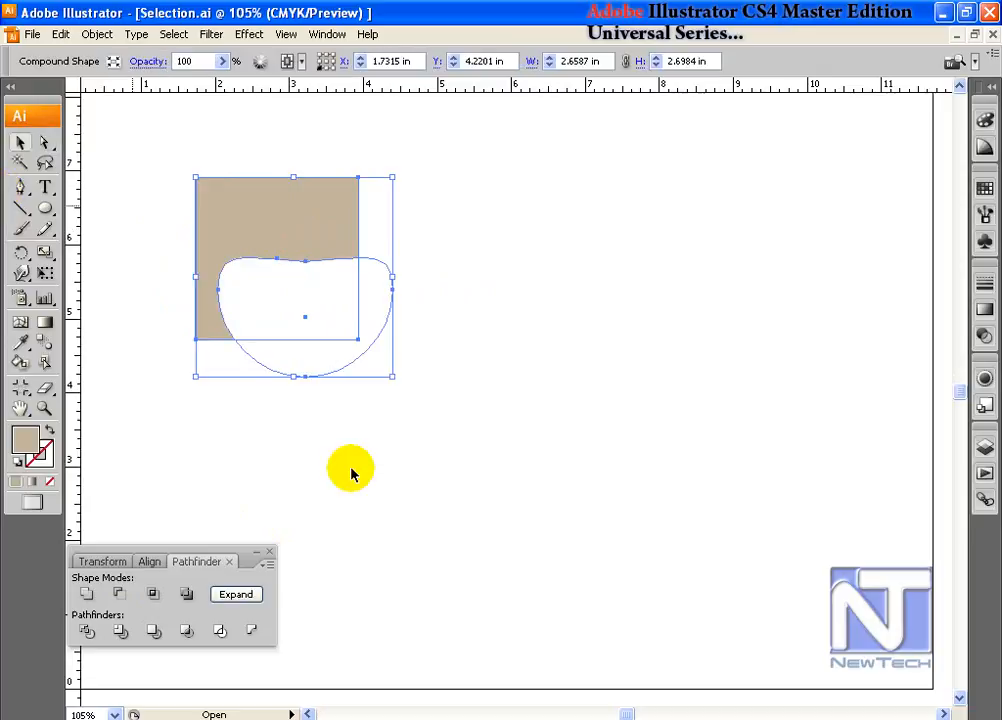
click(97, 34)
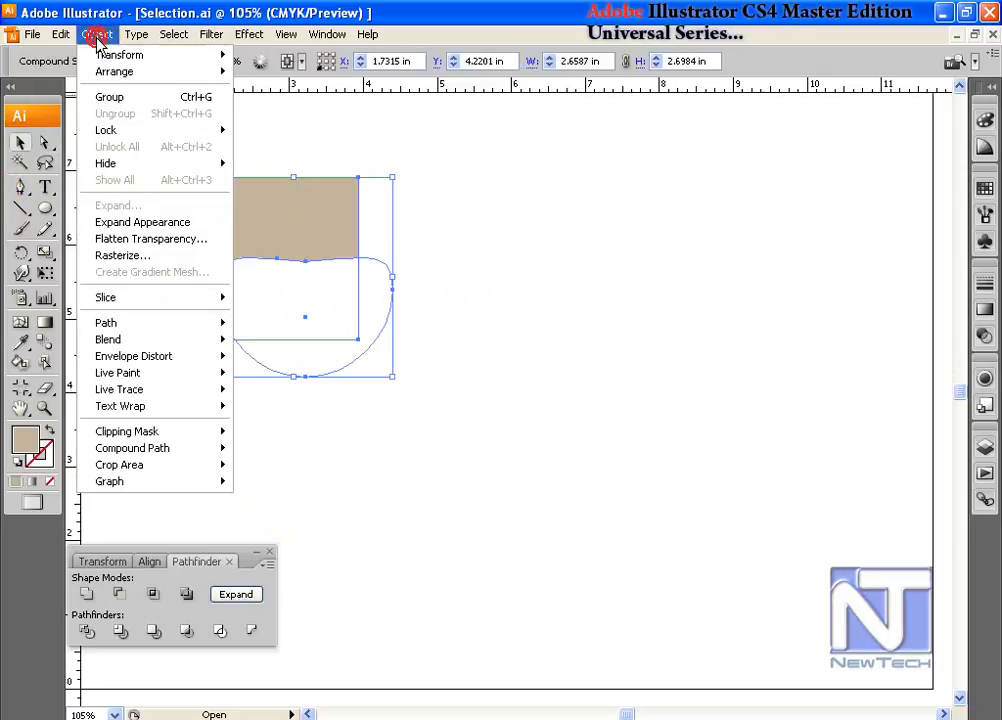
click(188, 223)
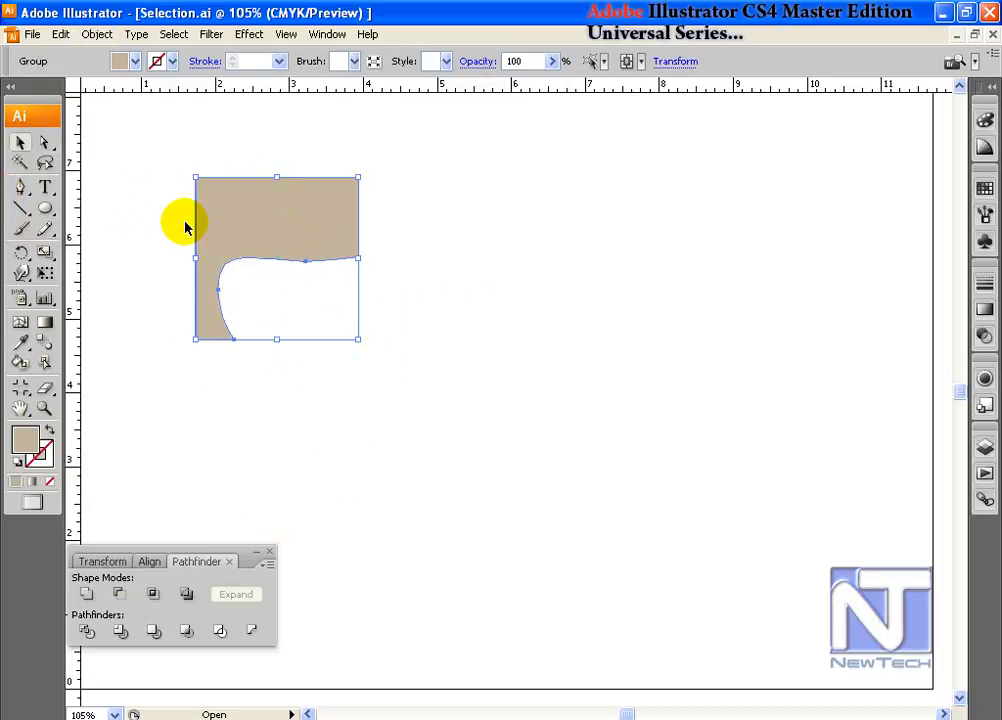
Step: Move the expanded cut-out square down and to the right, toward the middle of the artboard
click(496, 378)
click(284, 230)
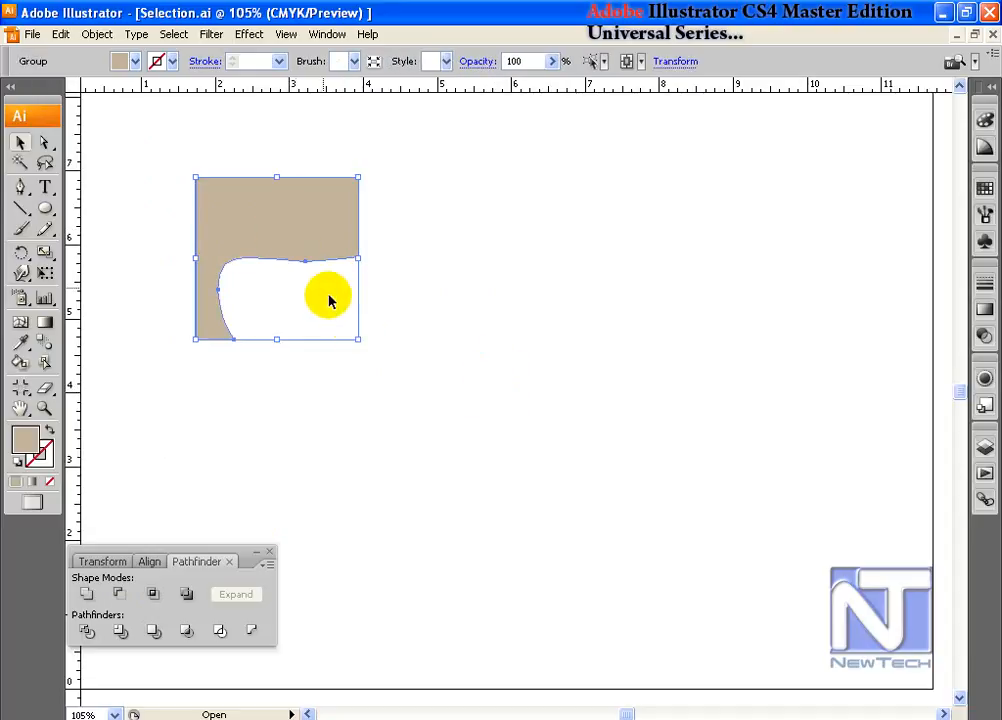
drag(293, 239, 416, 300)
click(505, 353)
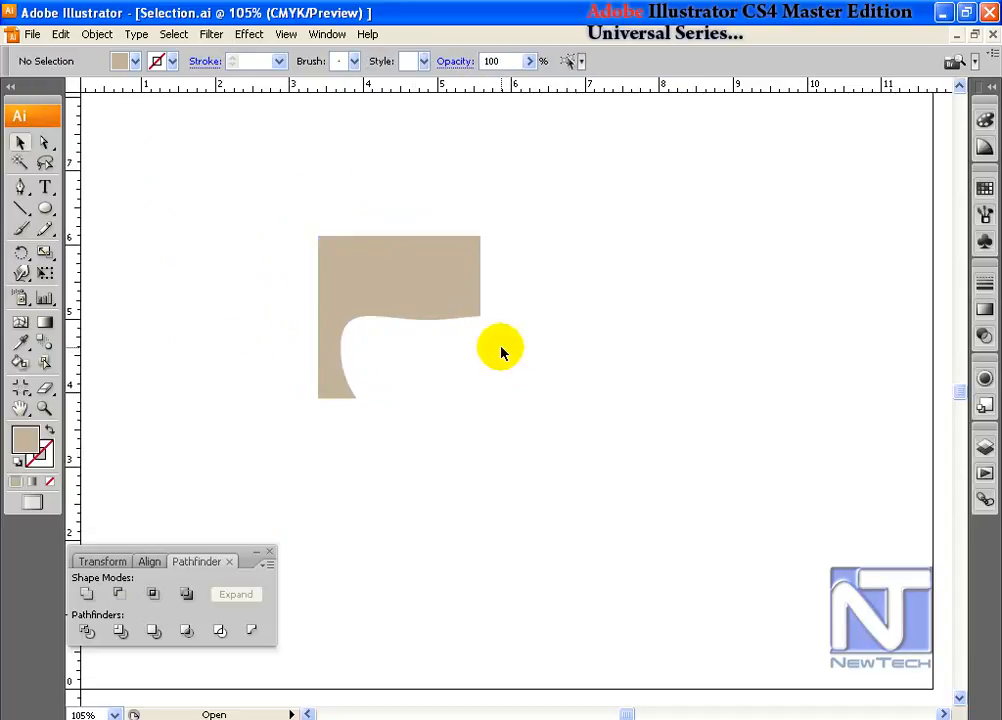
click(463, 344)
mouse_move(373, 329)
mouse_down()
mouse_move(374, 355)
mouse_move(481, 414)
mouse_move(574, 485)
mouse_move(564, 474)
mouse_up()
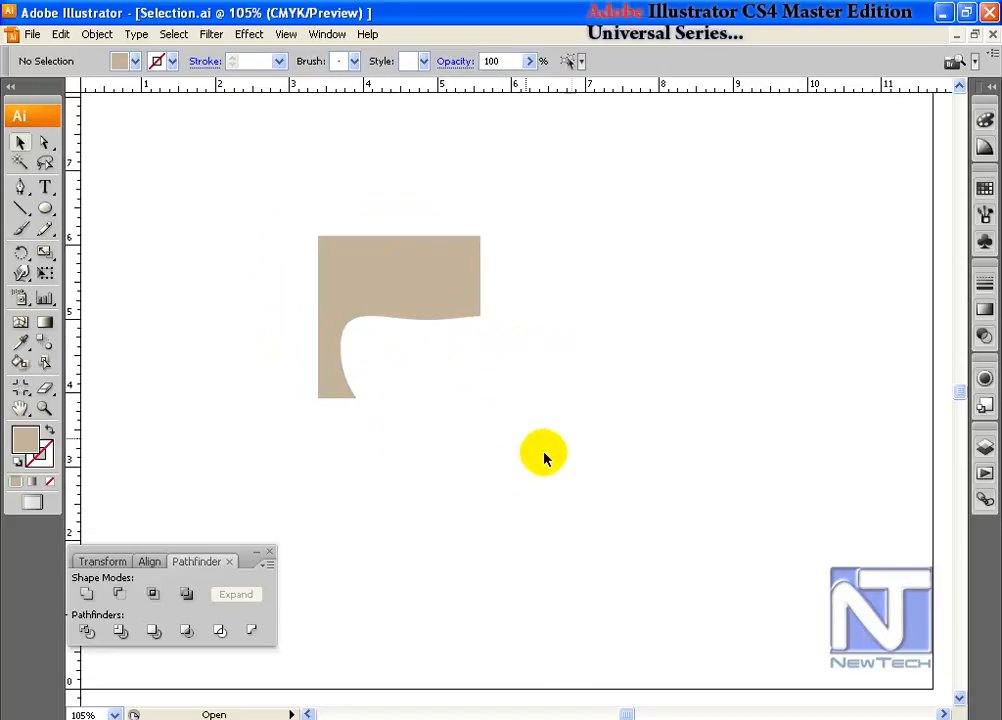
click(371, 279)
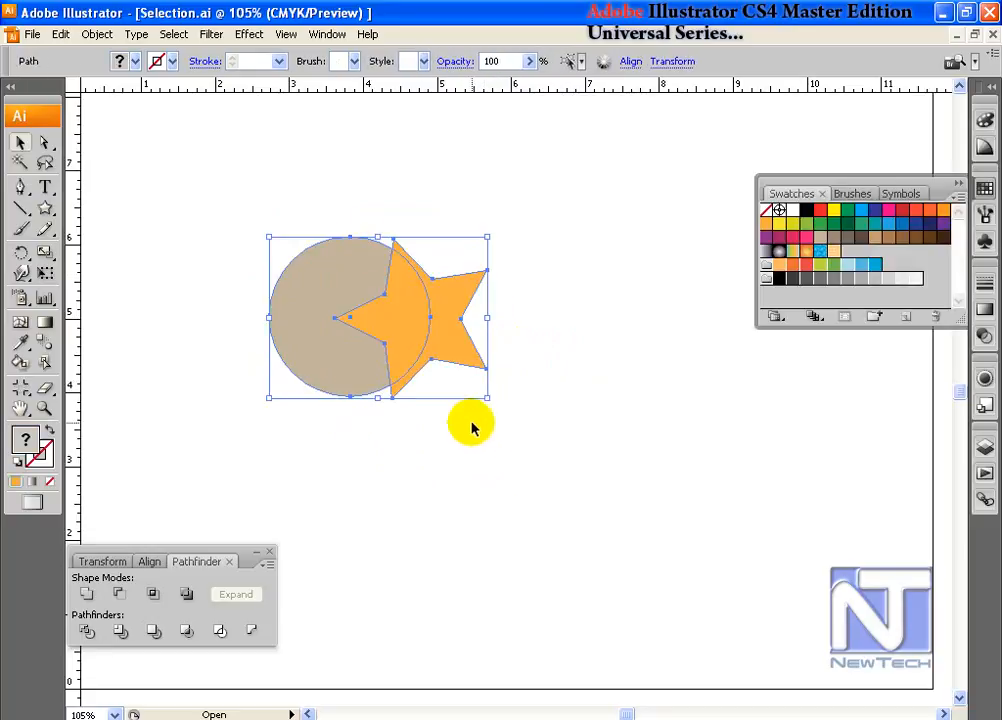
Step: Select the tan circle and orange star and exclude their overlapping area
drag(497, 441, 264, 268)
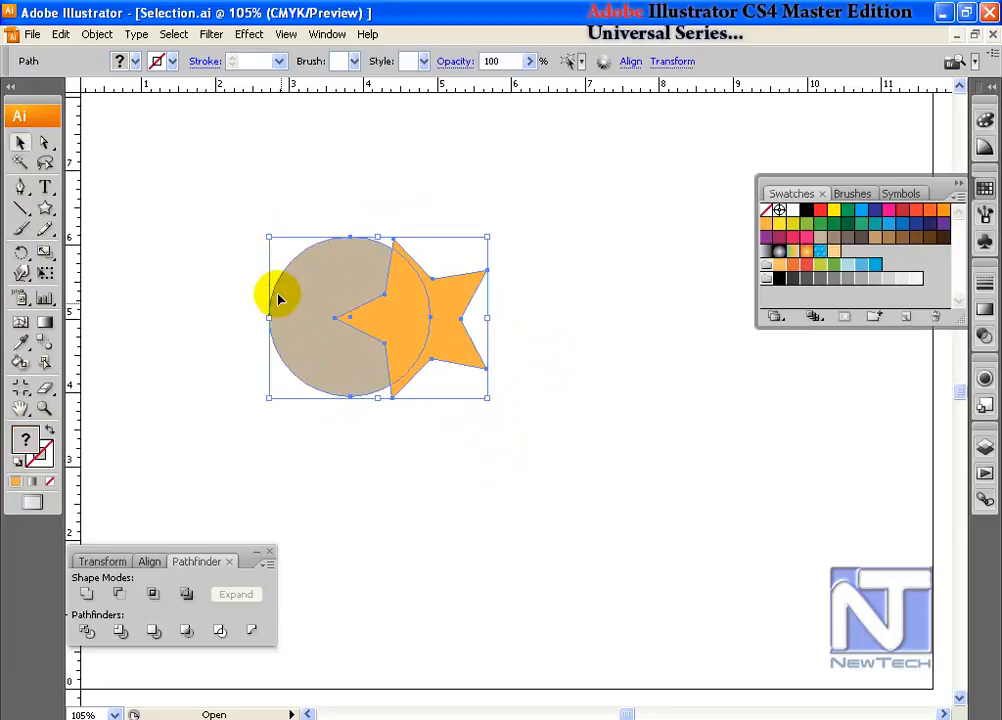
click(187, 595)
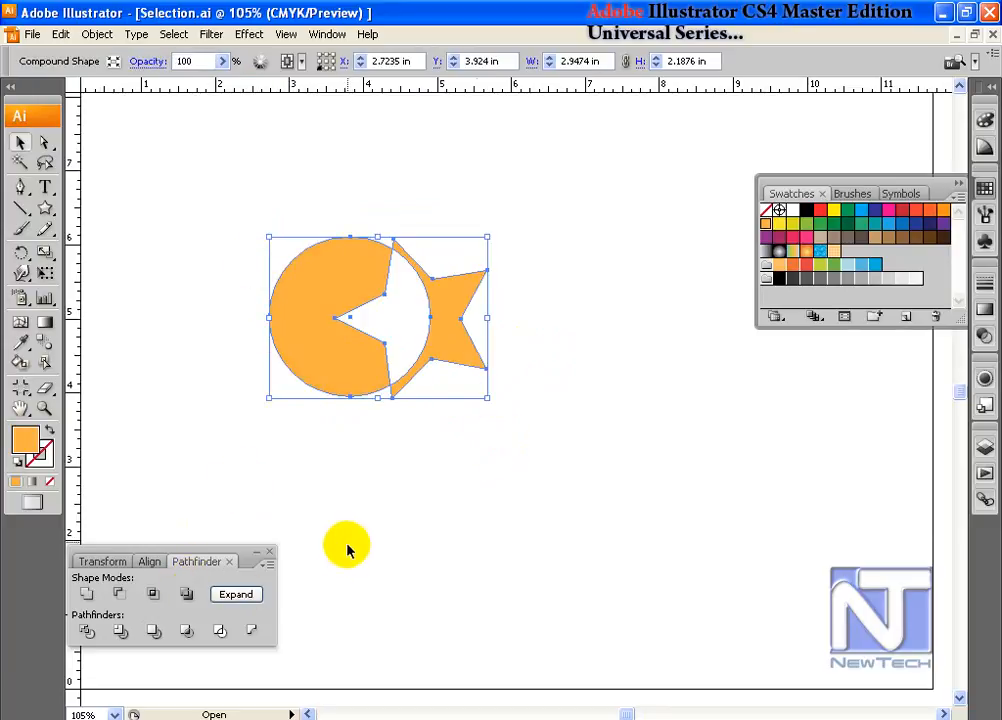
click(463, 329)
drag(489, 368, 411, 386)
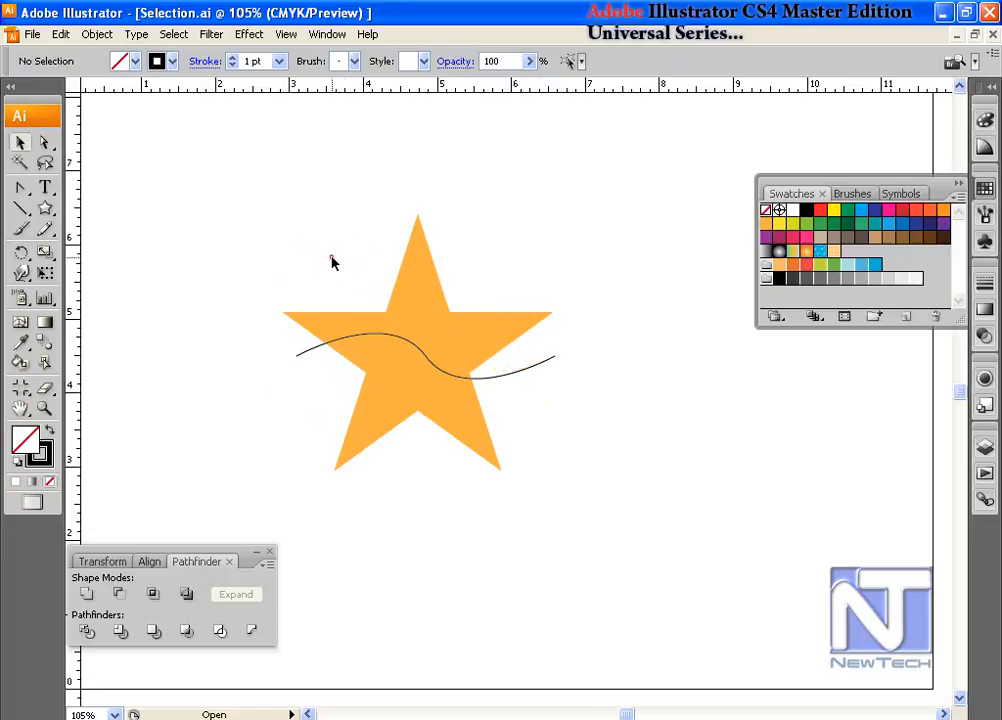
Step: Select the orange star and the wavy line across it and divide the star along the line
drag(333, 262, 548, 445)
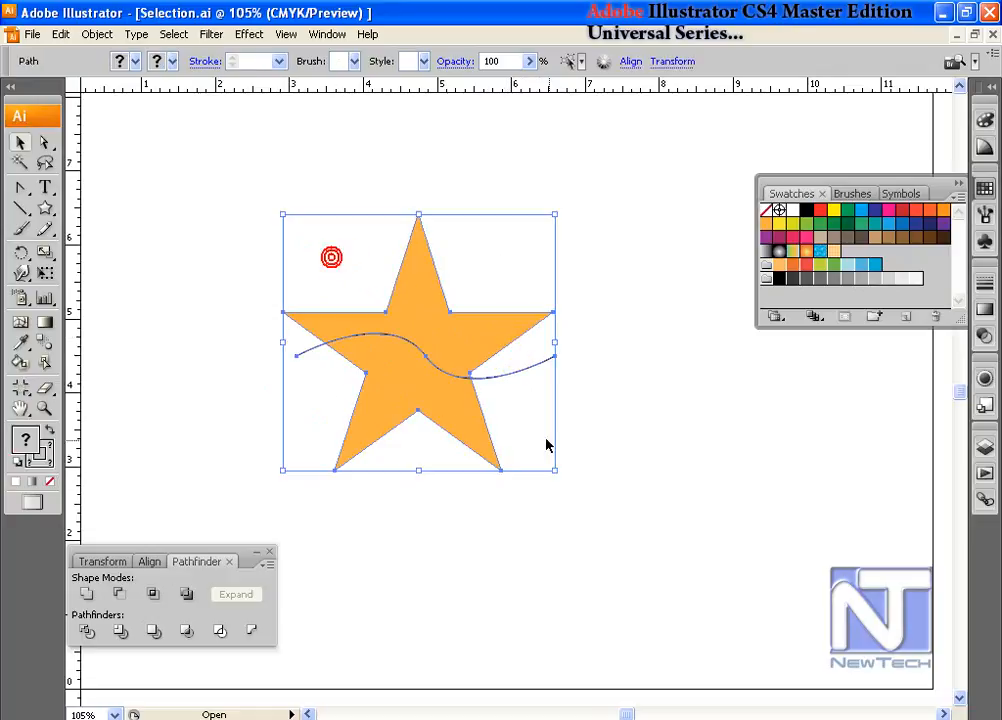
click(87, 634)
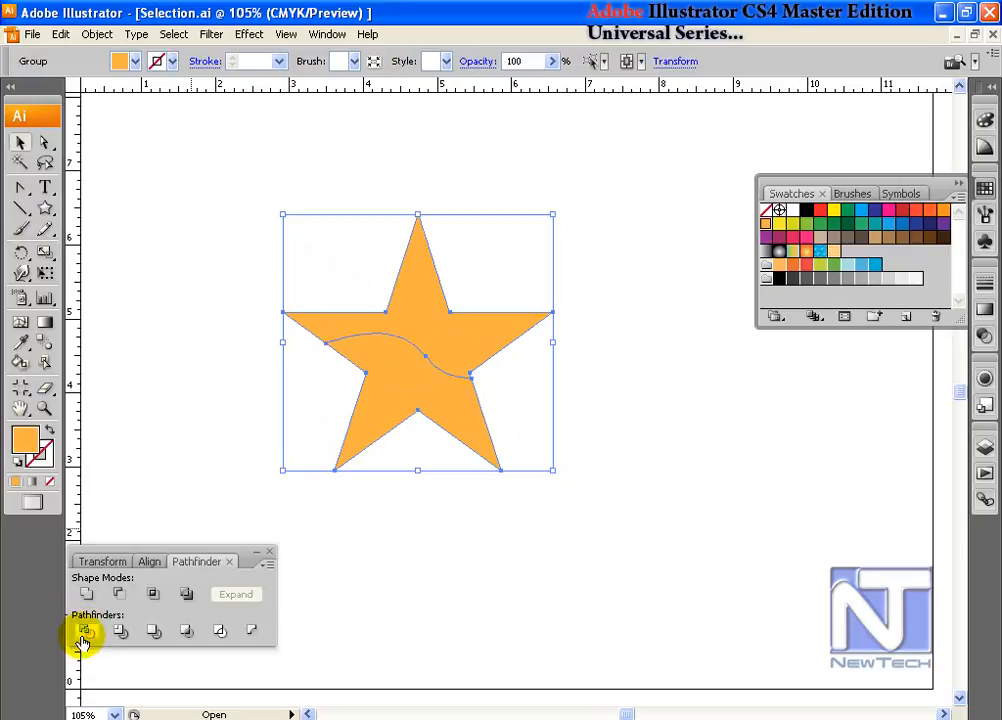
click(435, 503)
Step: Directly select the piece of the divided star below the wavy cut and move it down, away from the upper piece
click(430, 309)
click(44, 142)
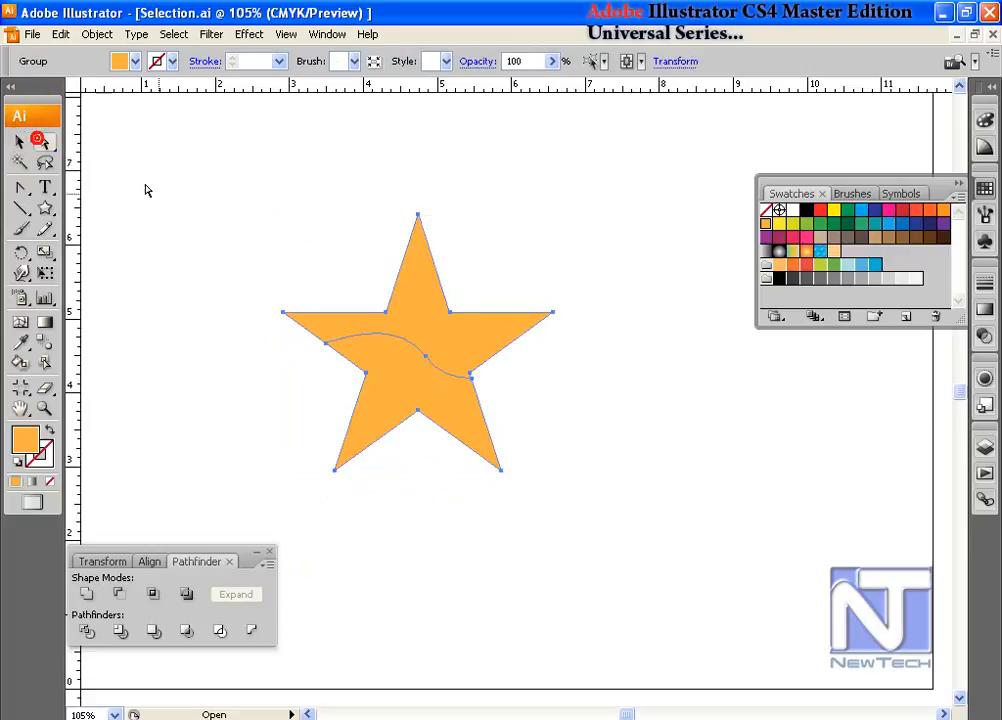
click(292, 234)
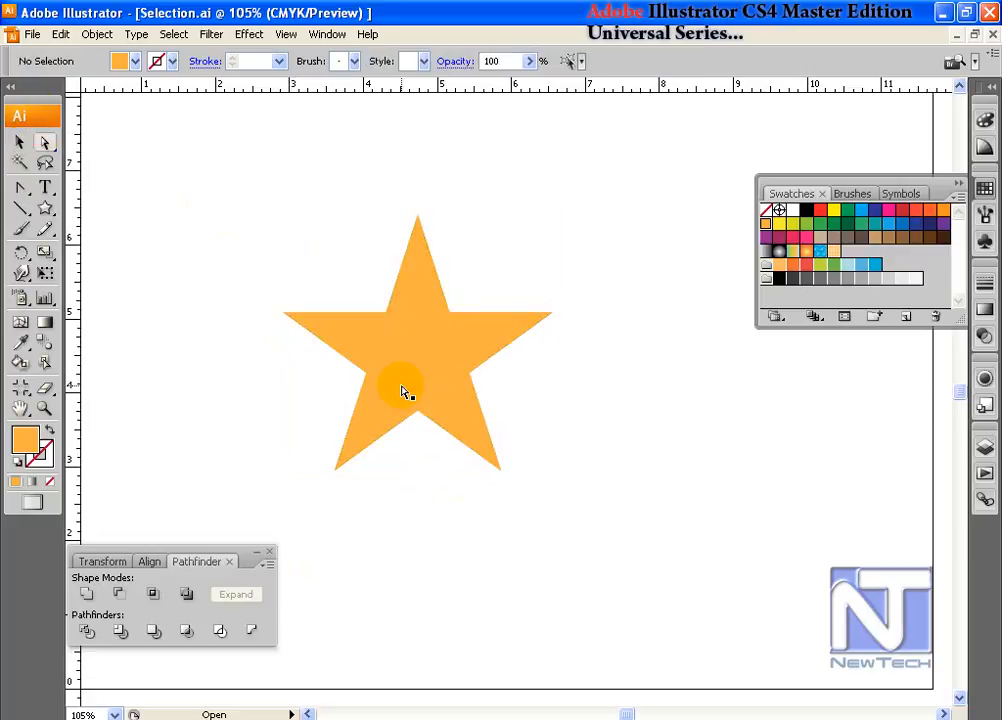
click(410, 388)
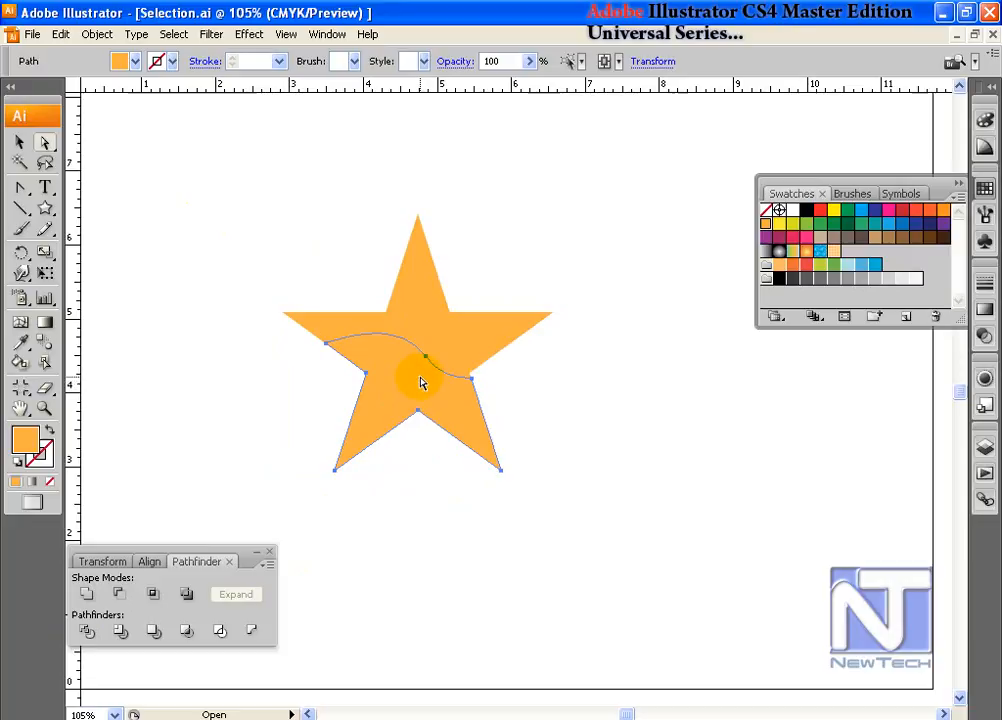
drag(416, 391, 398, 505)
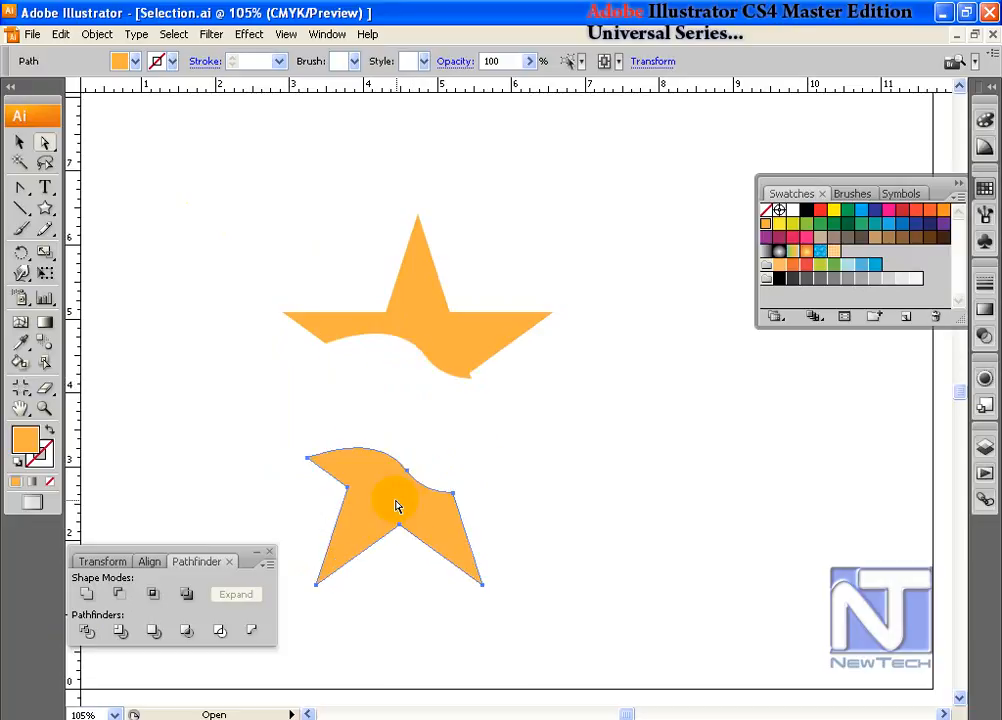
click(505, 430)
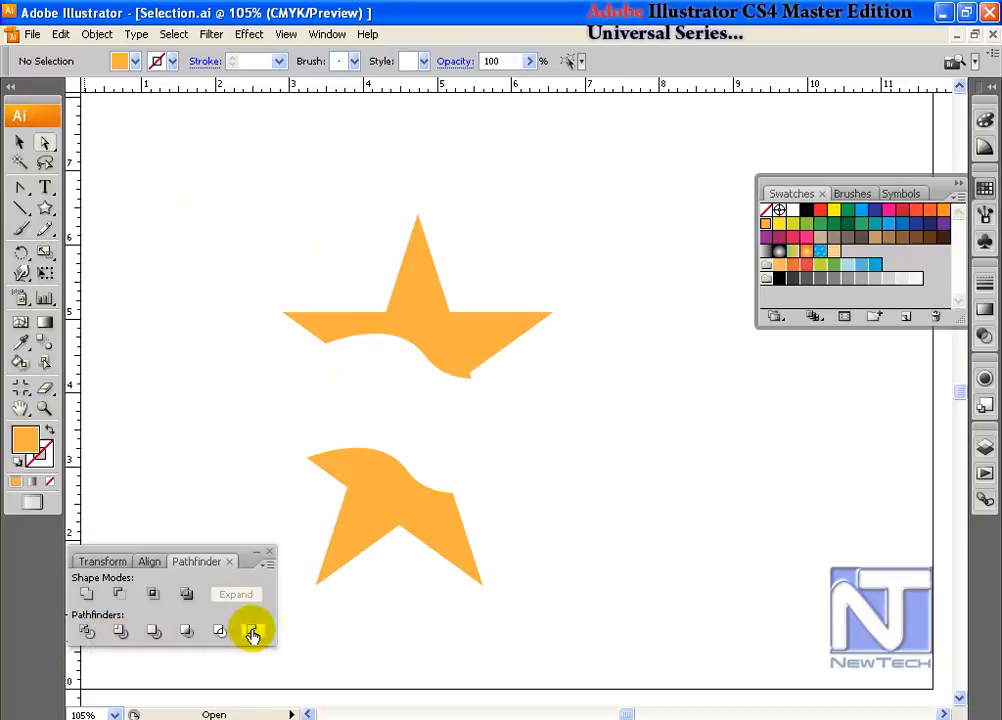
Step: Move the whole divided star group right and slightly up, and view the Pathfinder effects and the group's appearance attributes
key(v)
drag(429, 333, 573, 312)
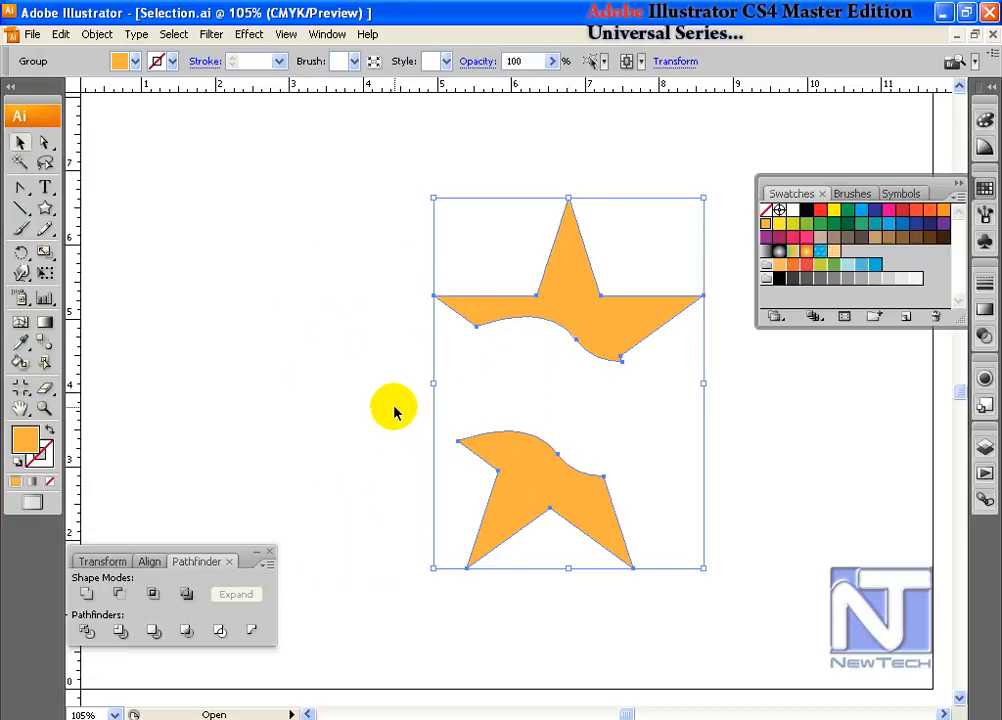
click(247, 37)
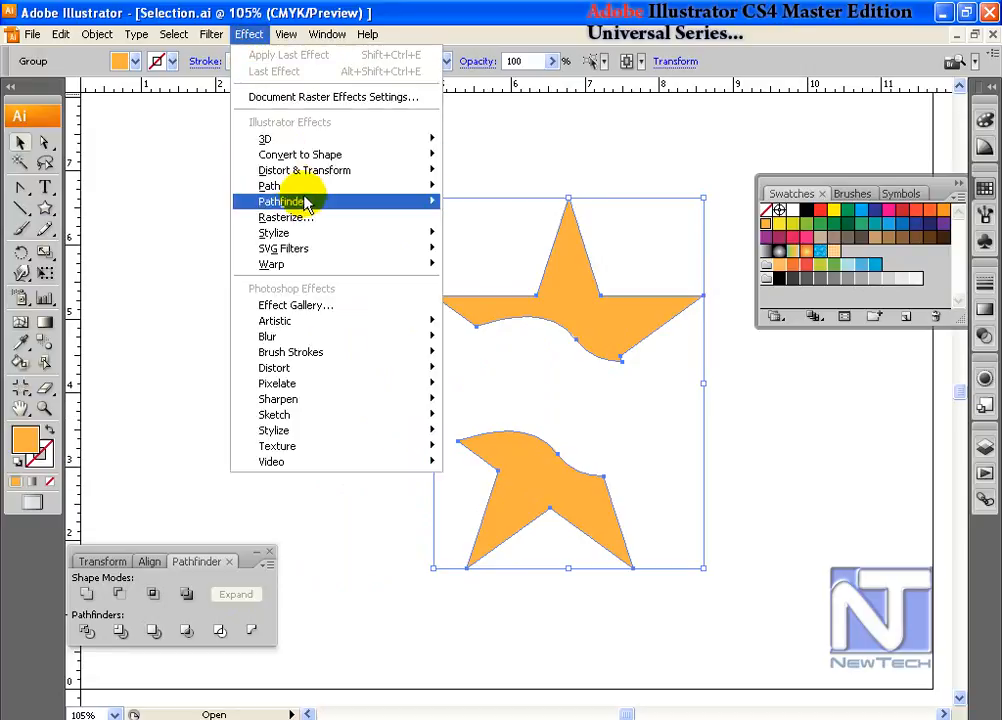
mouse_move(309, 204)
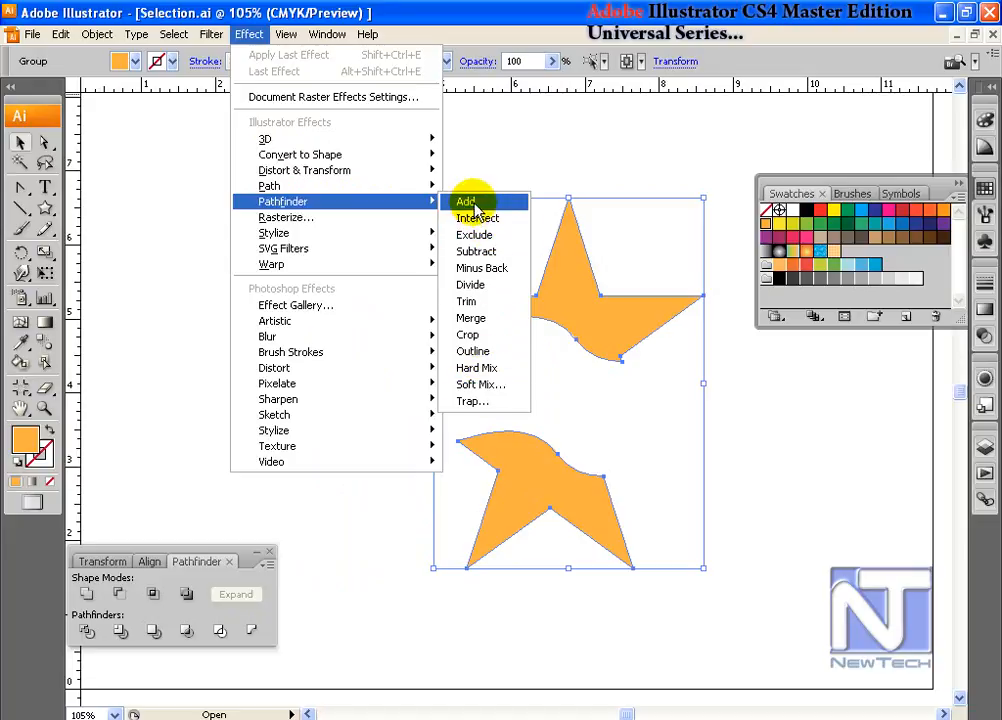
click(986, 378)
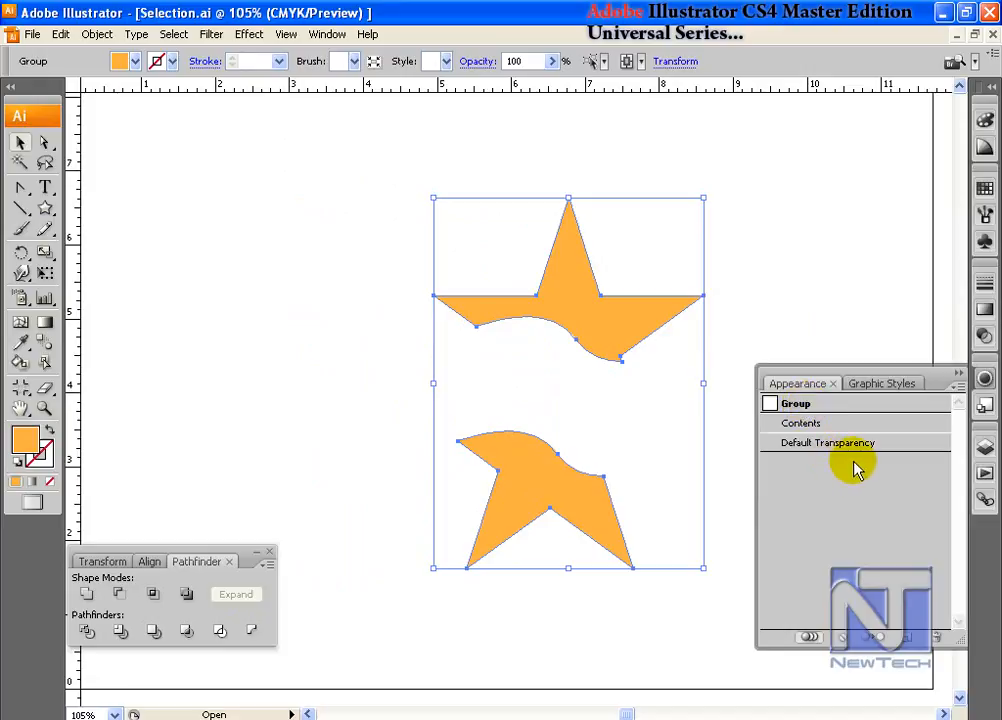
click(259, 306)
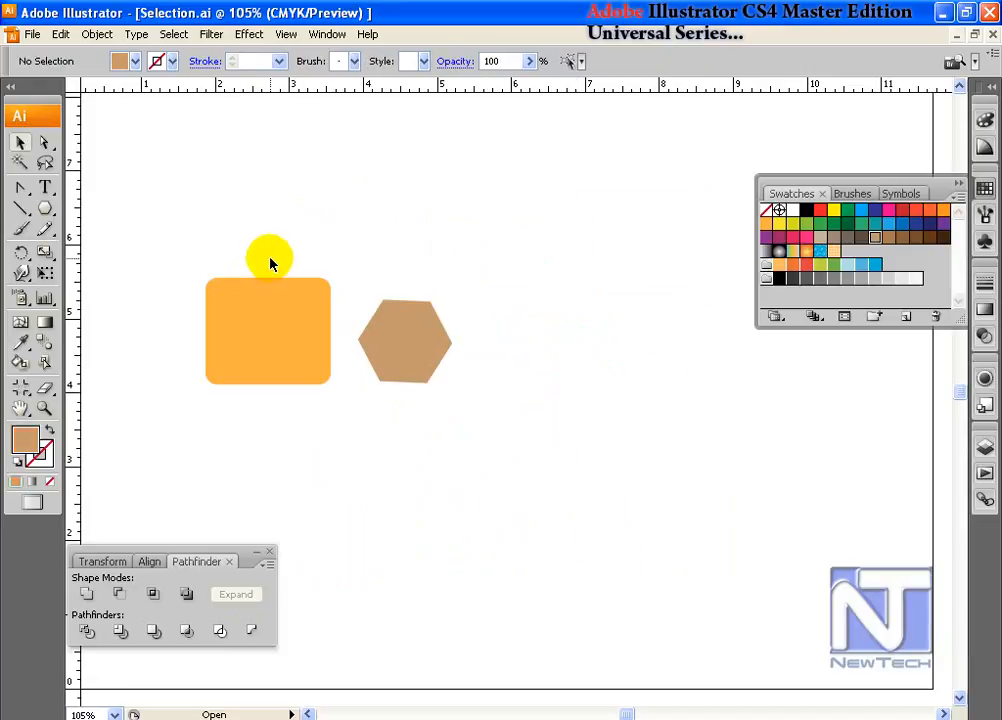
Step: Group the orange rounded rectangle and the tan hexagon, and expand the group in the layer list to show its paths
drag(207, 243, 450, 405)
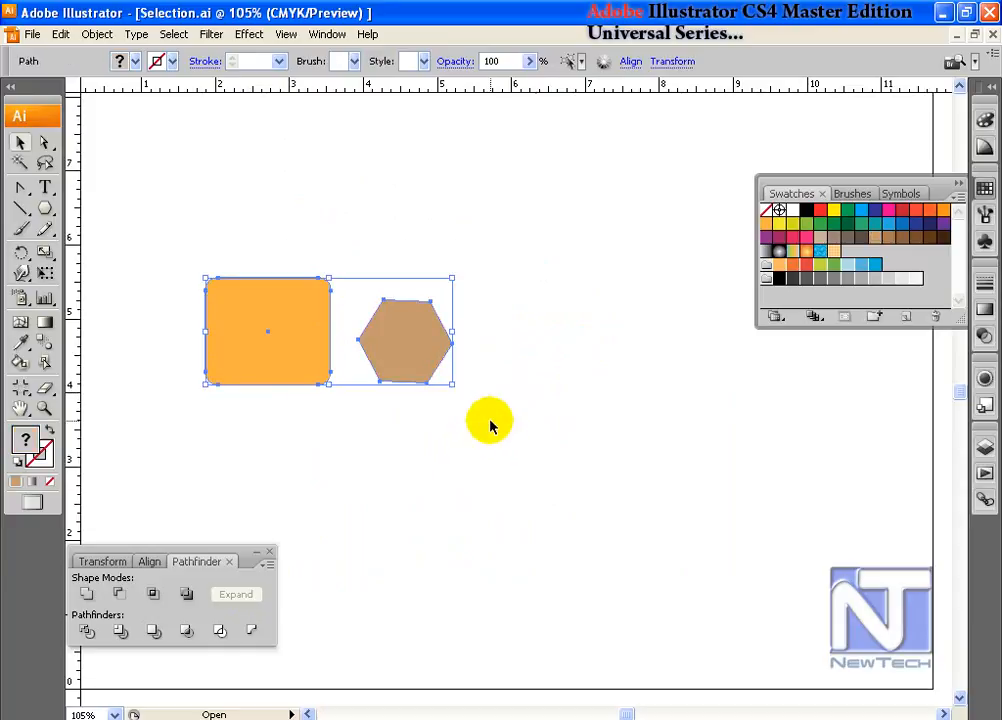
click(249, 34)
mouse_move(300, 213)
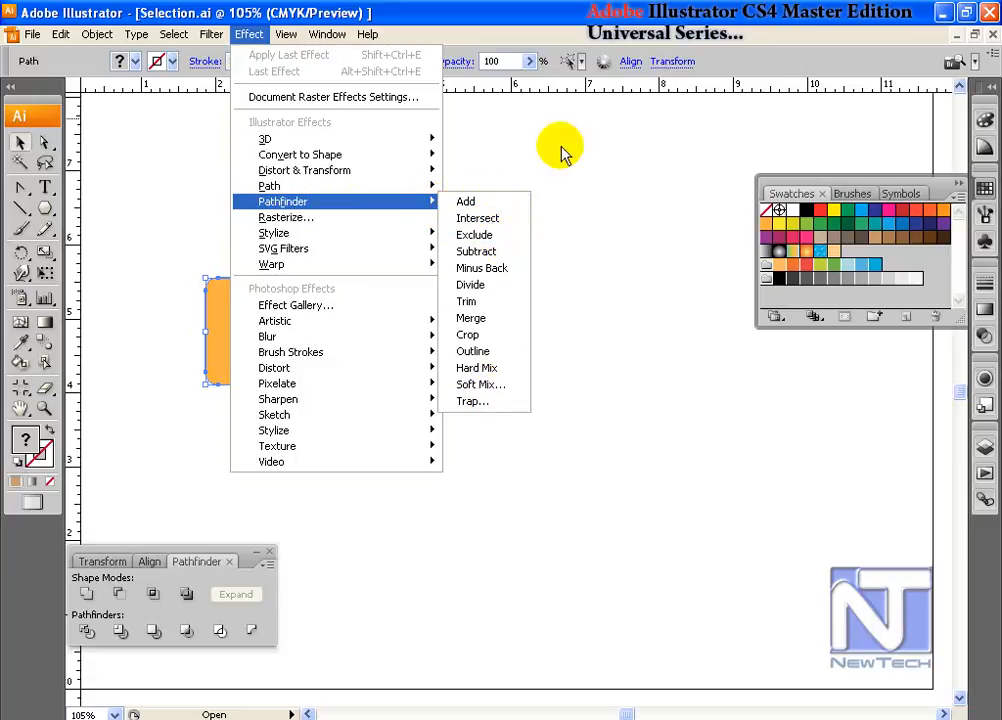
click(555, 8)
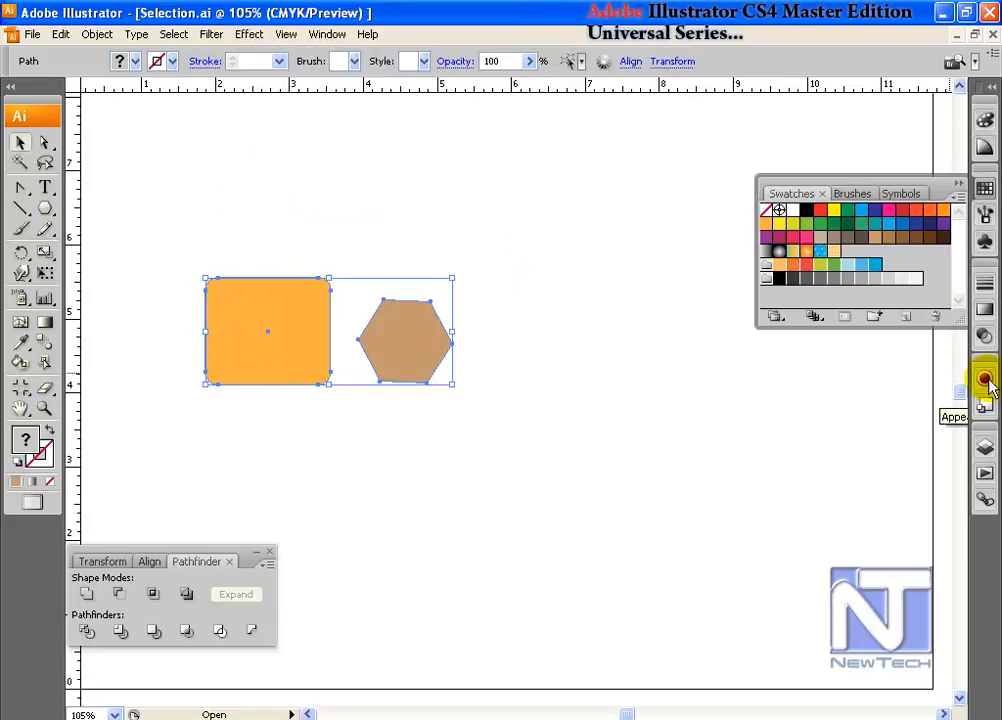
click(985, 447)
click(826, 491)
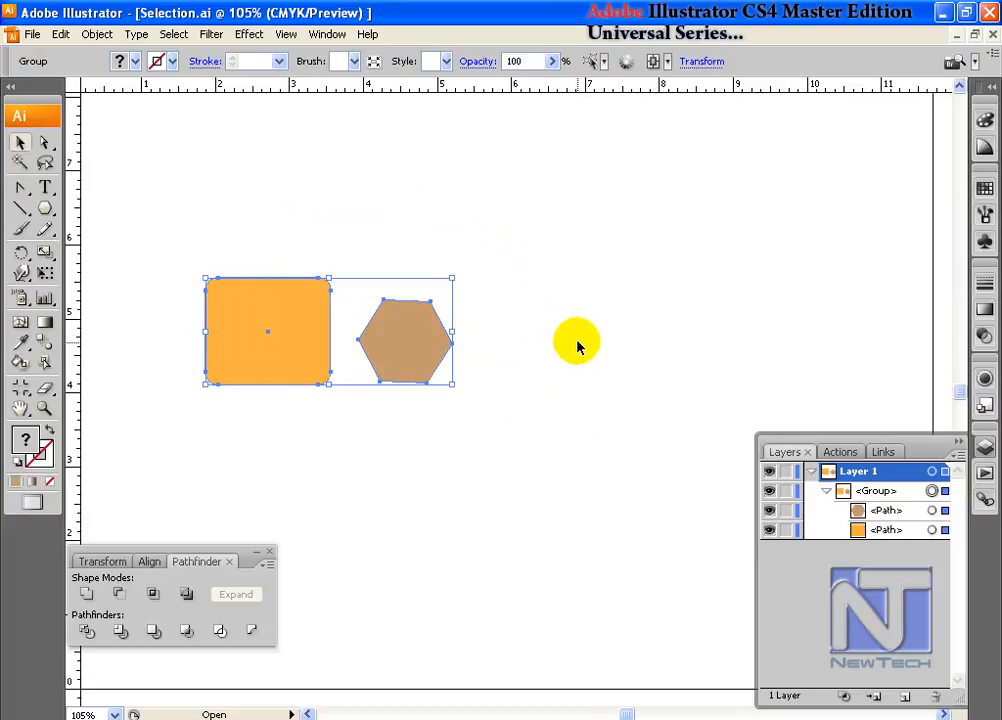
Step: Move only the hexagon within the group so that it overlaps the right edge of the rounded rectangle
key(a)
click(420, 352)
drag(420, 352, 342, 348)
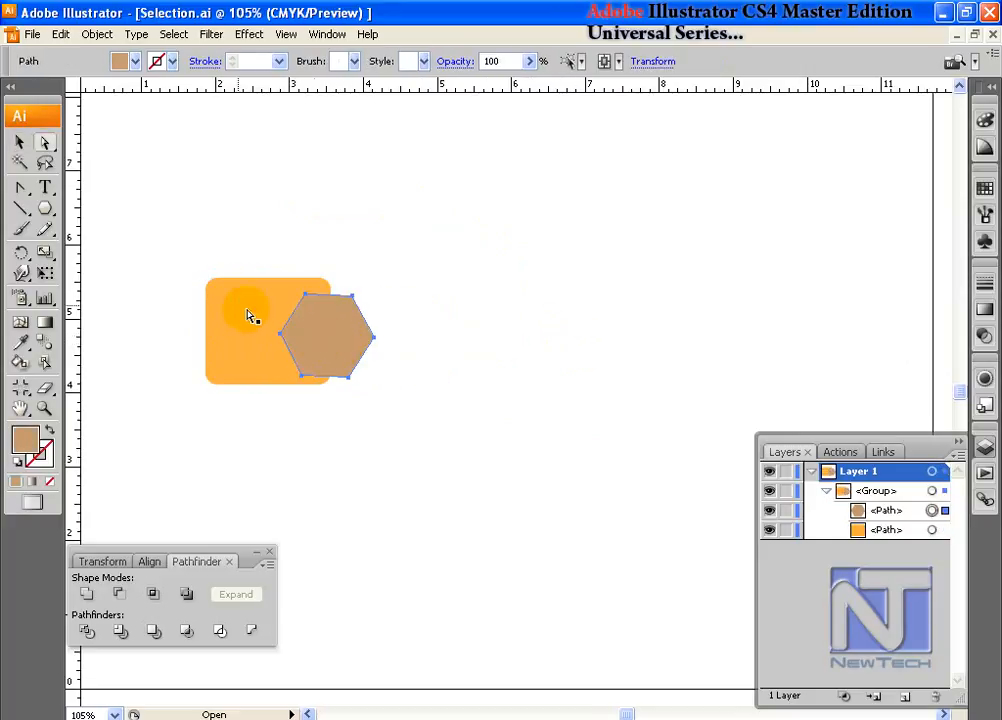
Step: Apply the Pathfinder Add effect to the whole rectangle and hexagon group and move the group to the right
click(19, 143)
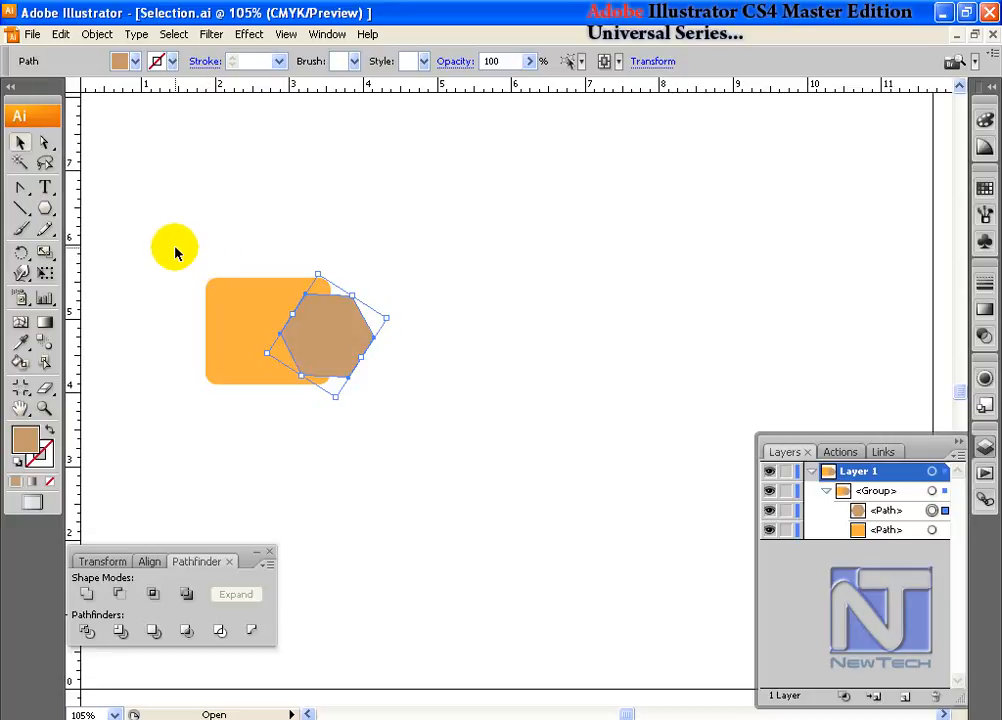
drag(177, 253, 425, 430)
click(245, 34)
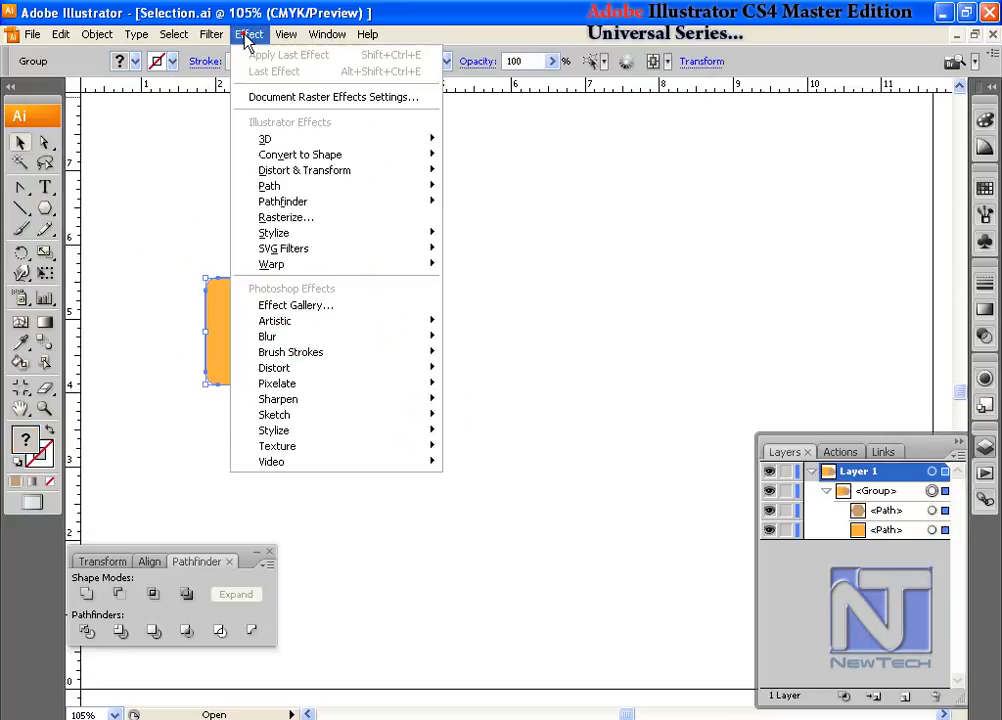
mouse_move(368, 202)
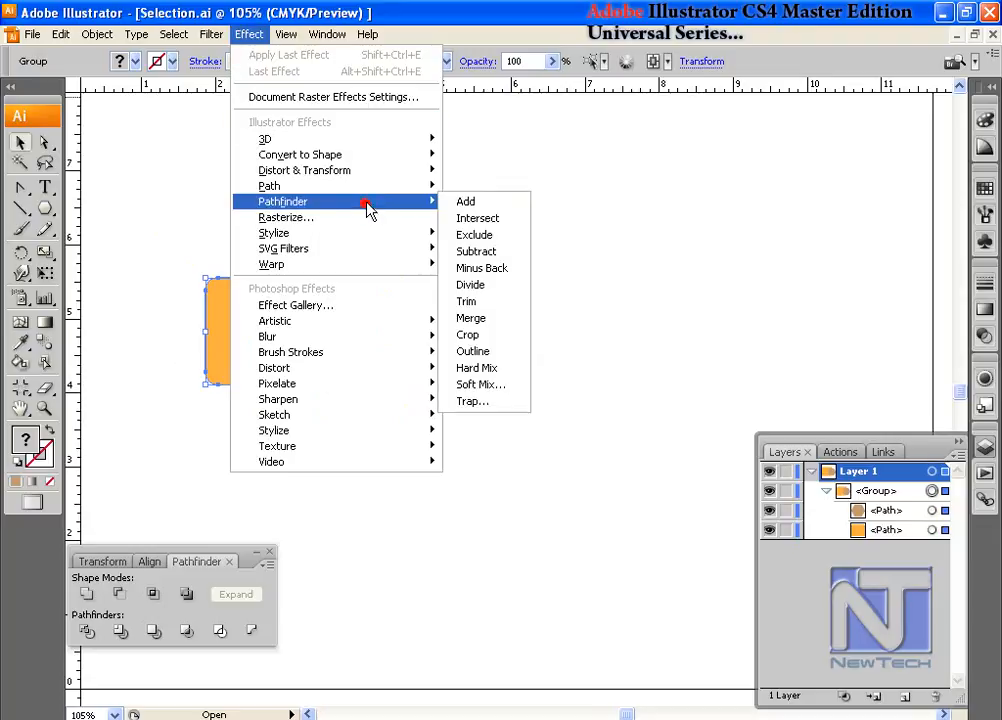
click(474, 200)
click(454, 234)
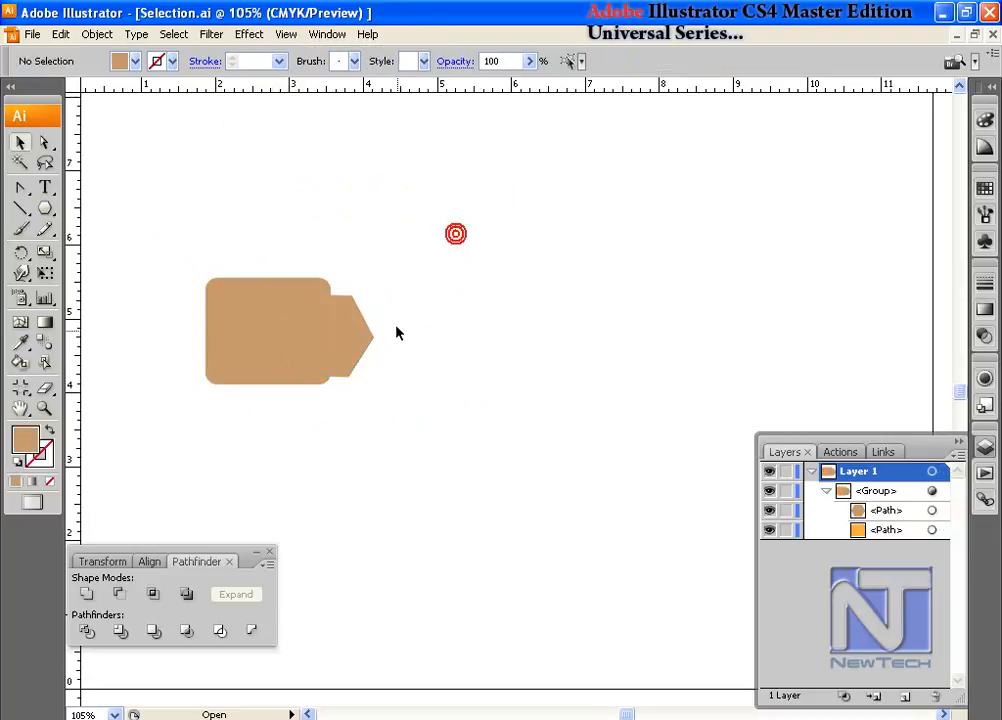
drag(335, 340, 433, 363)
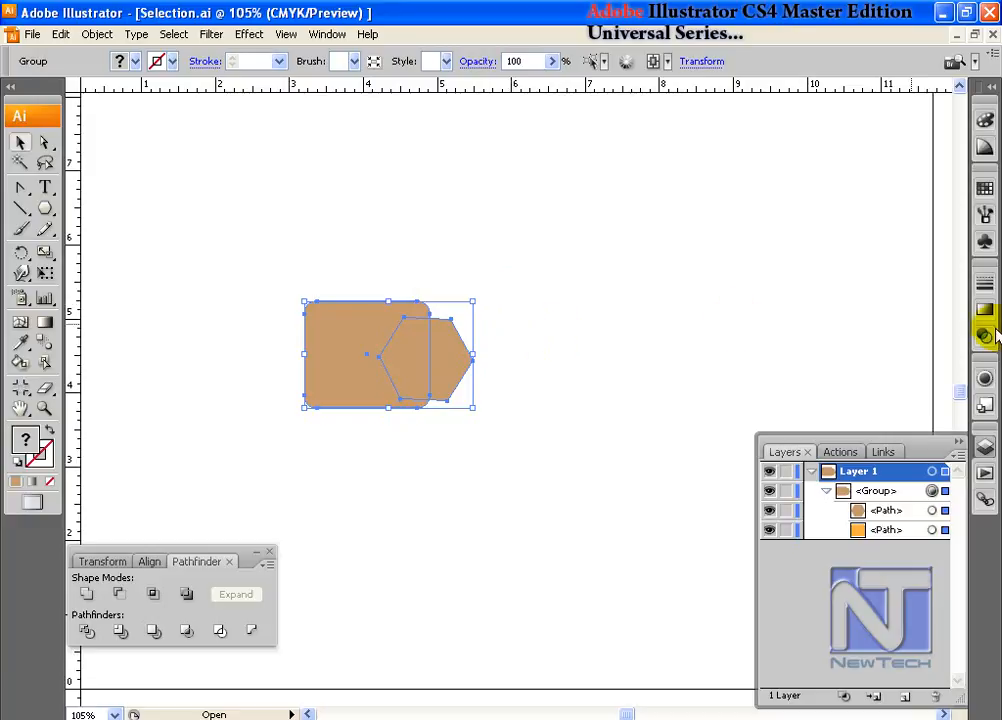
Step: Edit the group's Add effect in its appearance attributes, keeping the Add operation and enabling Remove Redundant Points
click(794, 383)
click(985, 379)
double_click(935, 424)
drag(495, 185, 739, 65)
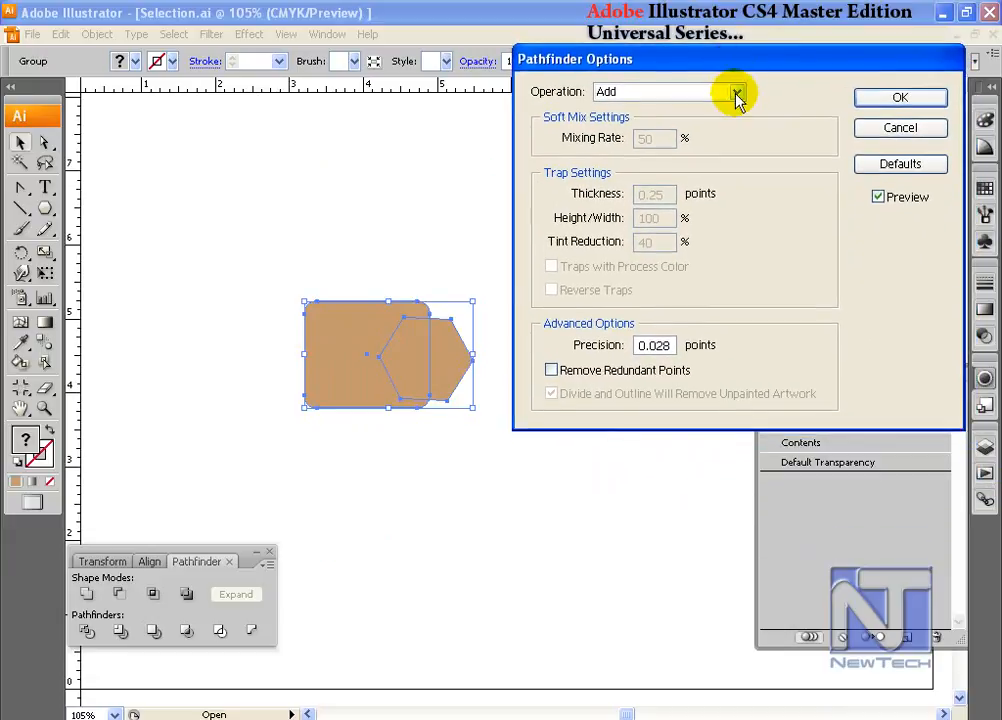
click(736, 93)
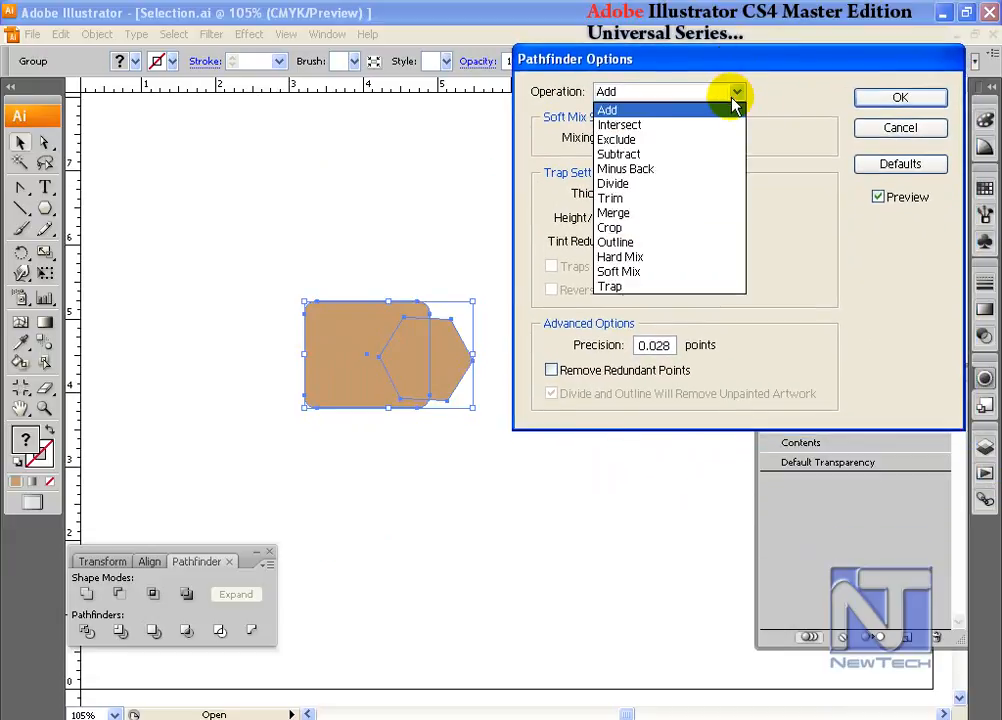
click(870, 230)
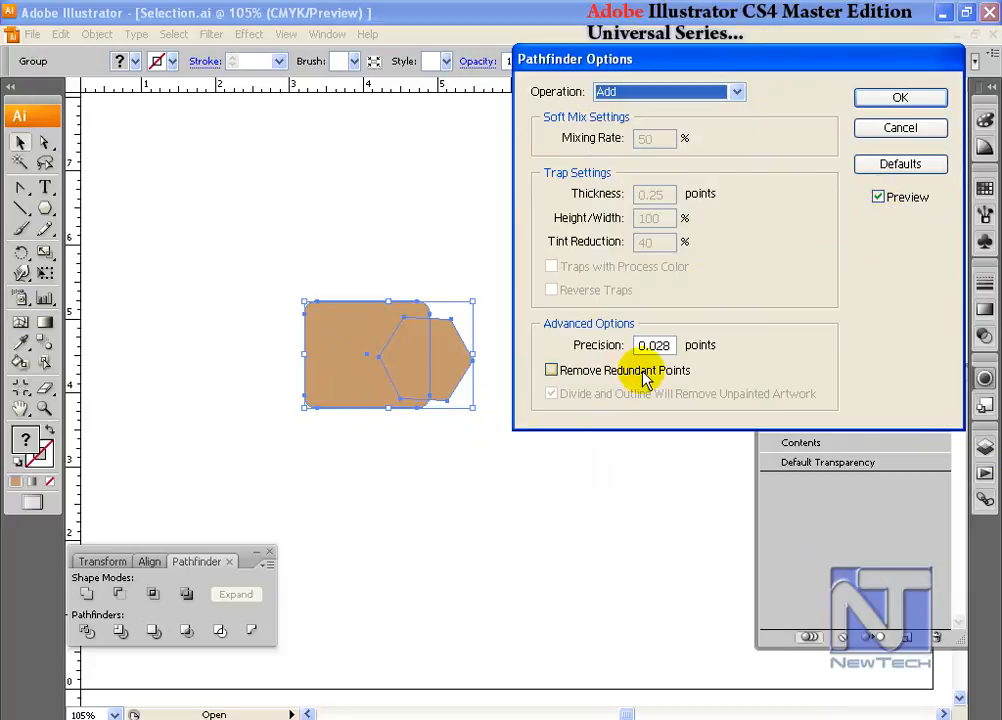
double_click(660, 345)
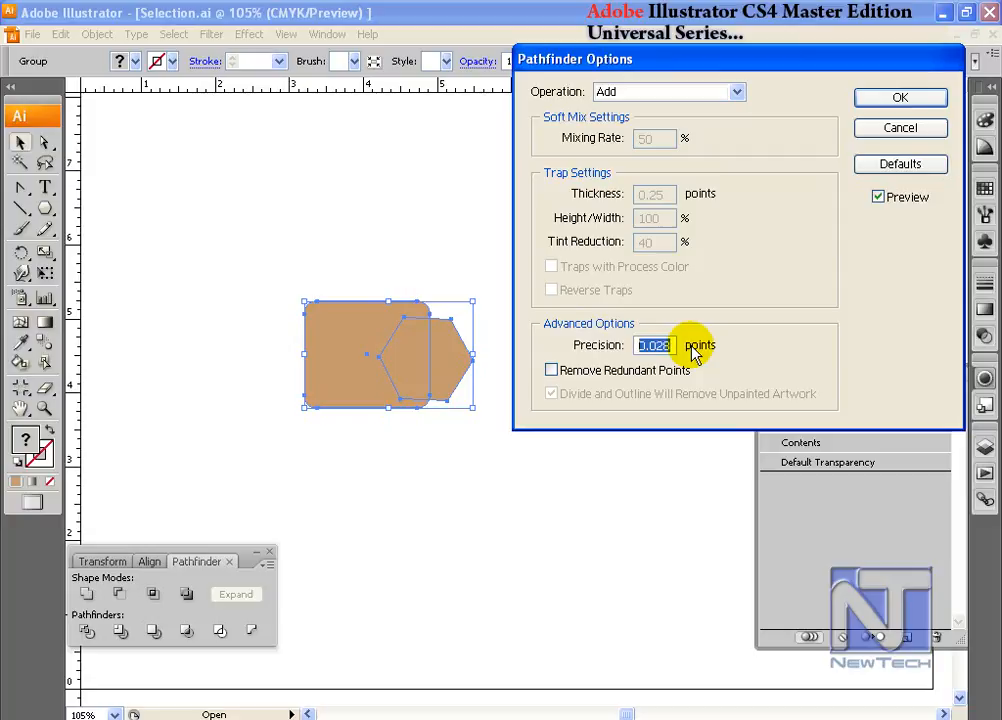
click(552, 373)
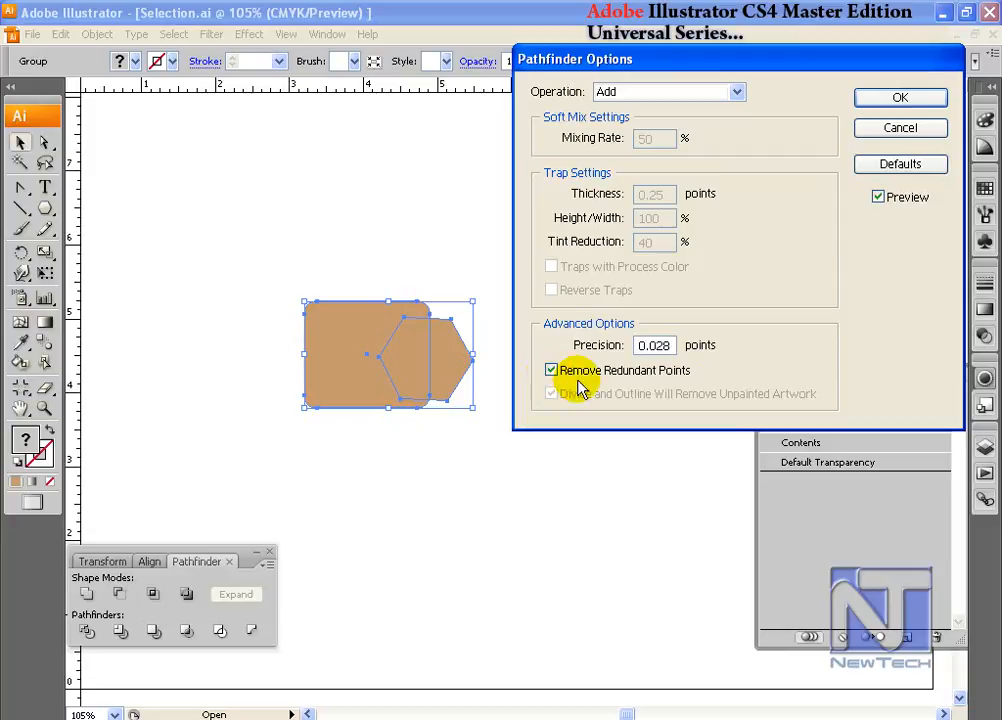
click(903, 99)
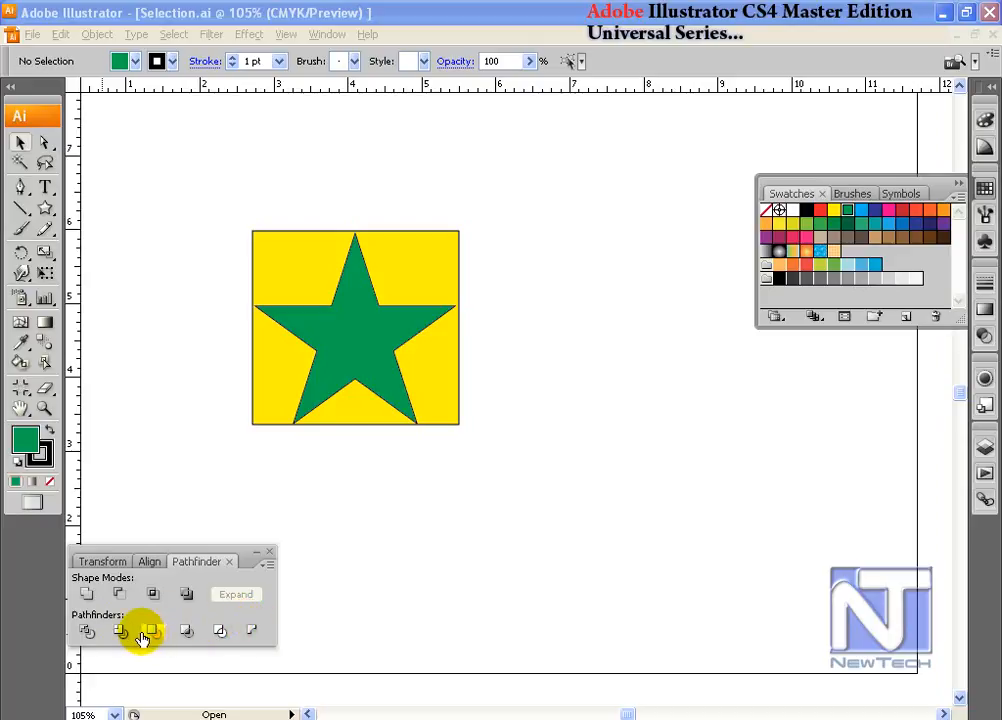
Step: Try to apply Minus Back to the green star lying inside the yellow square
key(ctrl+a)
click(251, 630)
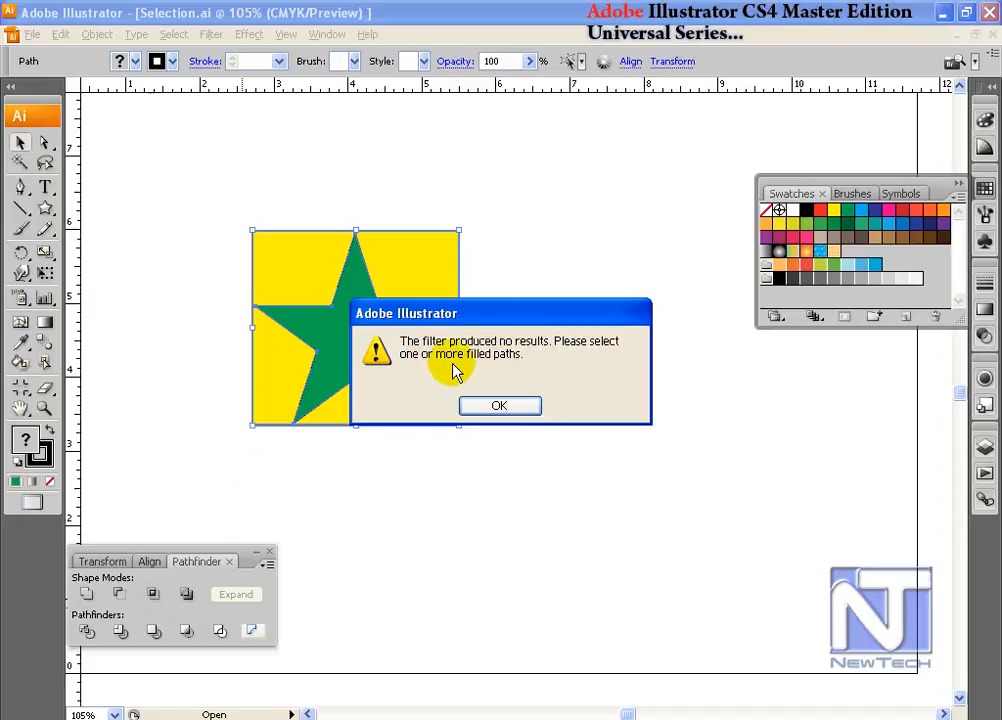
click(500, 405)
Step: Move the green star down and right so it only partly overlaps the yellow square, and select both shapes
click(44, 143)
click(512, 350)
drag(356, 338, 401, 438)
click(20, 143)
shift+click(355, 286)
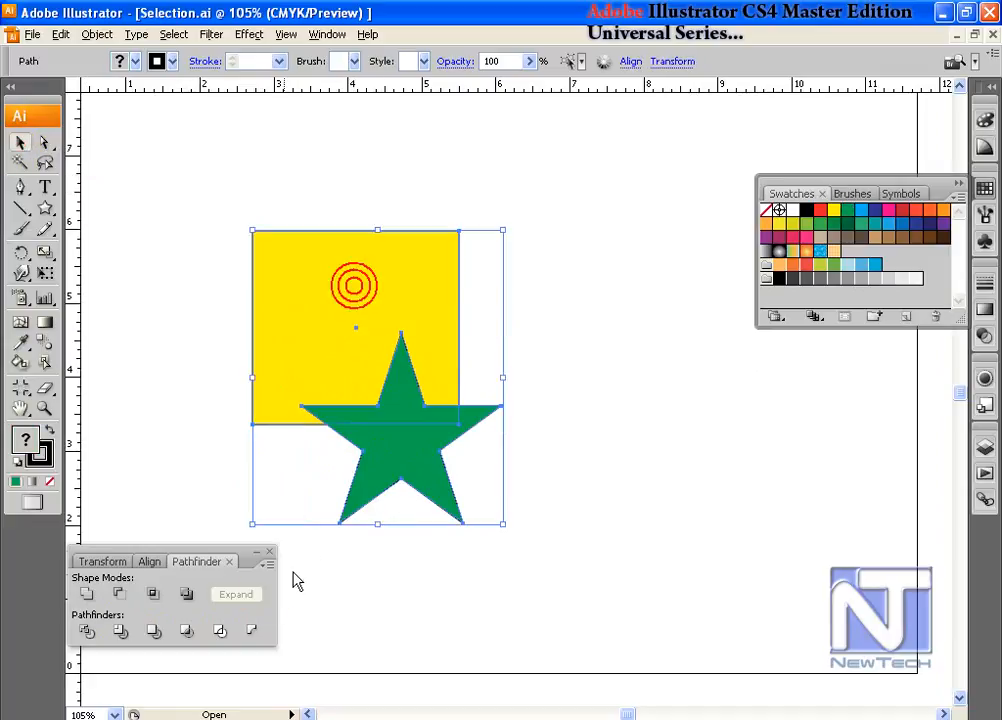
Step: Try Minus Back and Crop in turn on the star and square, undoing the Minus Back before cropping
click(253, 631)
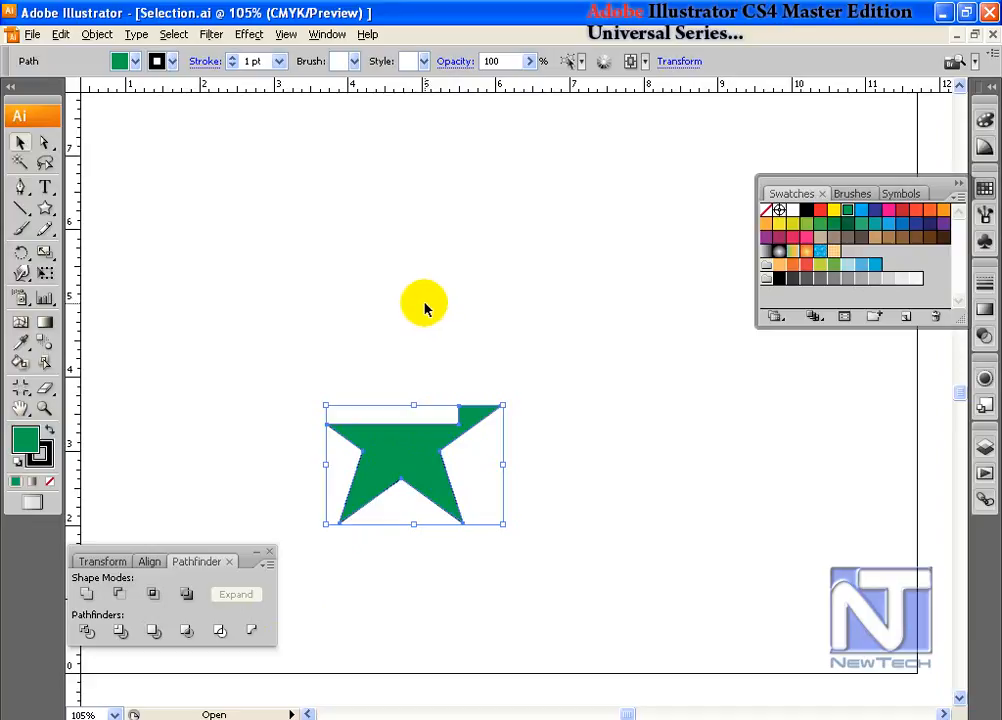
key(ctrl+z)
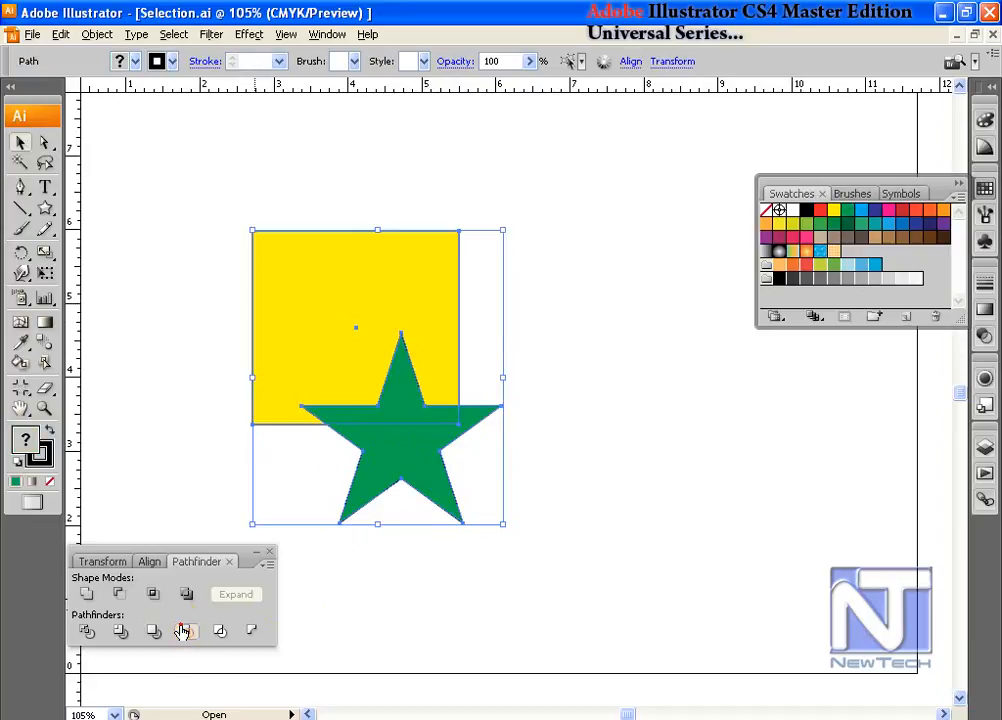
click(185, 630)
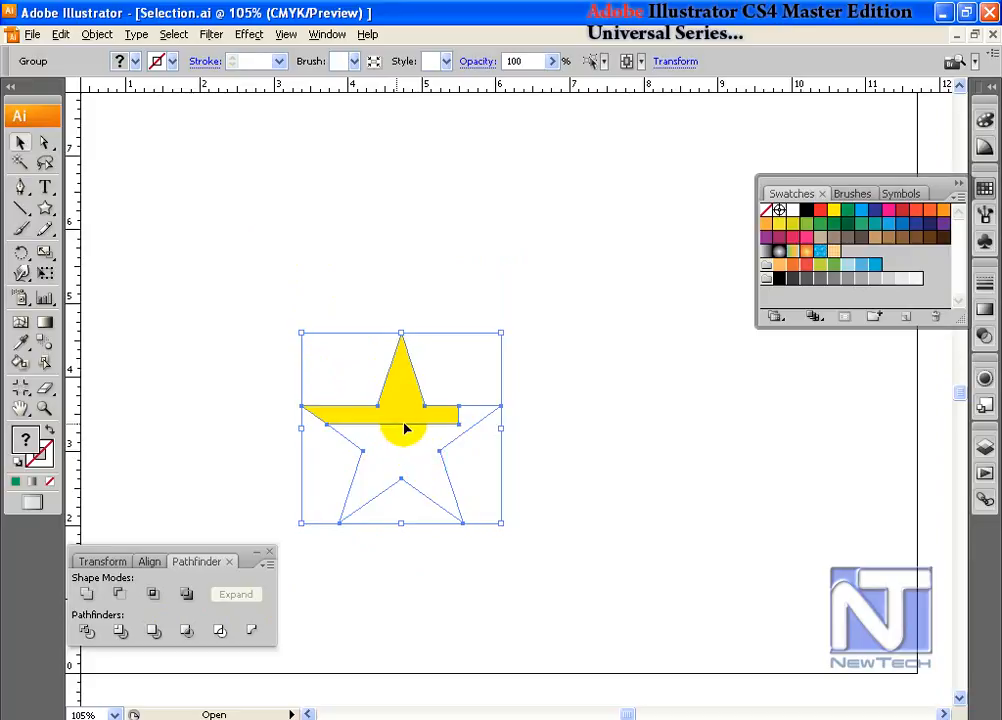
Step: Merge the yellow square and green star, and directly move the star down and right, away from the square
click(152, 631)
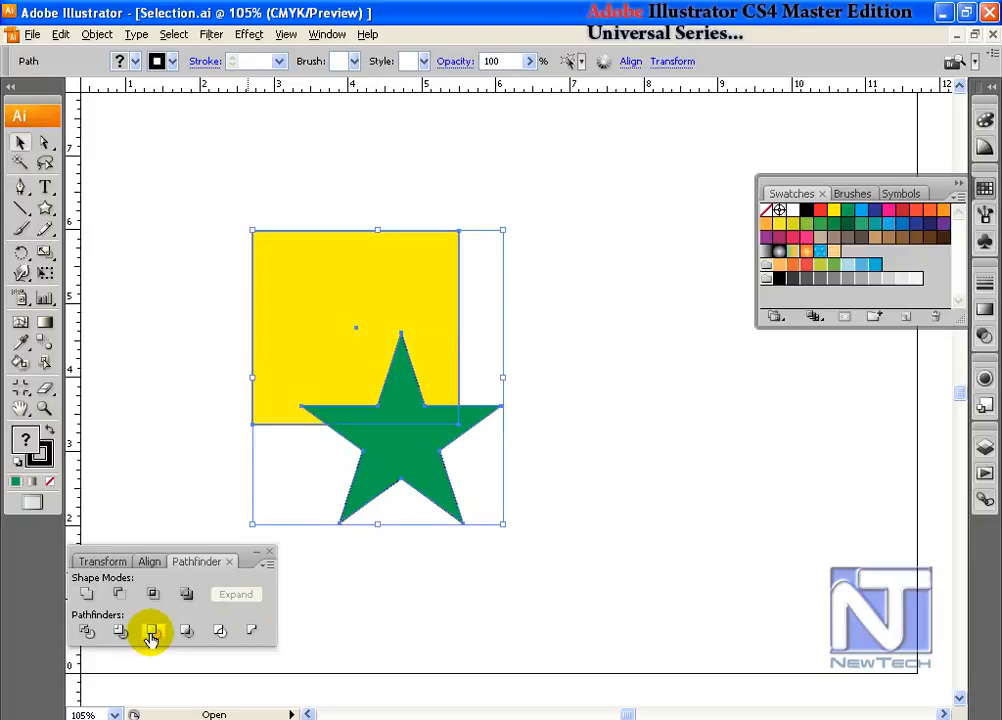
click(42, 144)
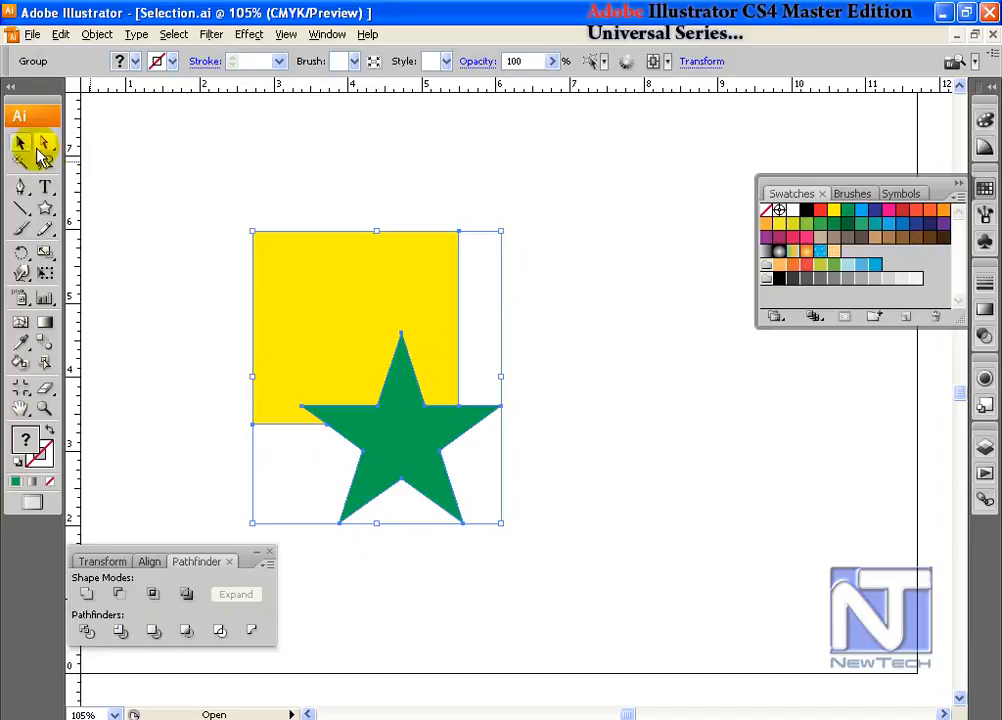
click(106, 178)
drag(396, 448, 510, 515)
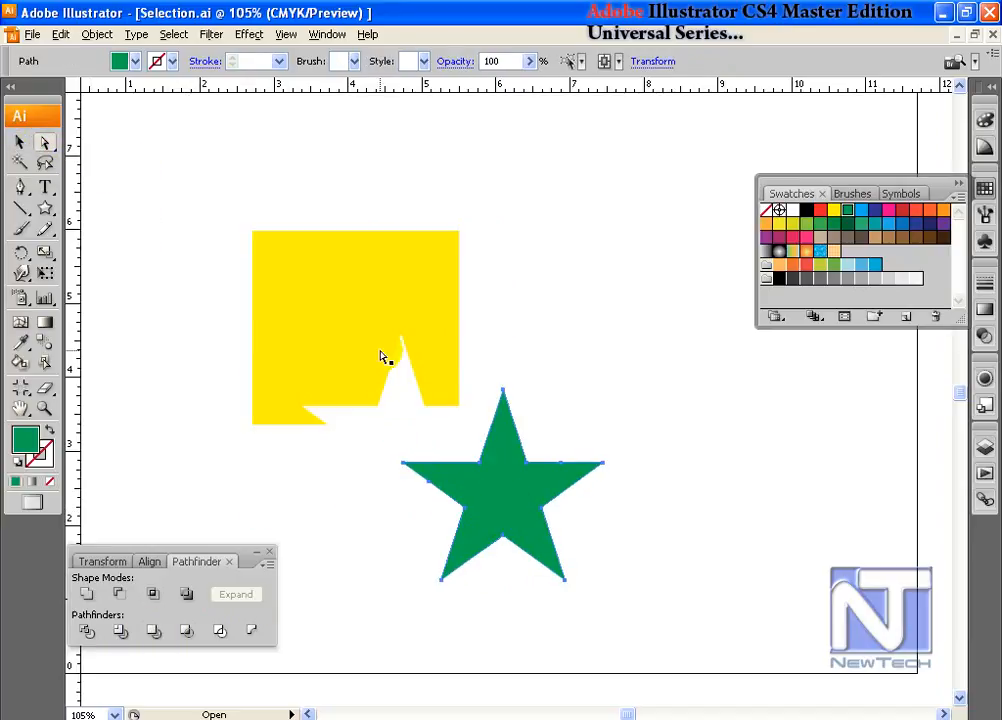
Step: Move the yellow cut-out square up and left, and return it close to its original place above the star
drag(356, 330, 279, 279)
click(319, 351)
click(300, 357)
drag(268, 253, 345, 306)
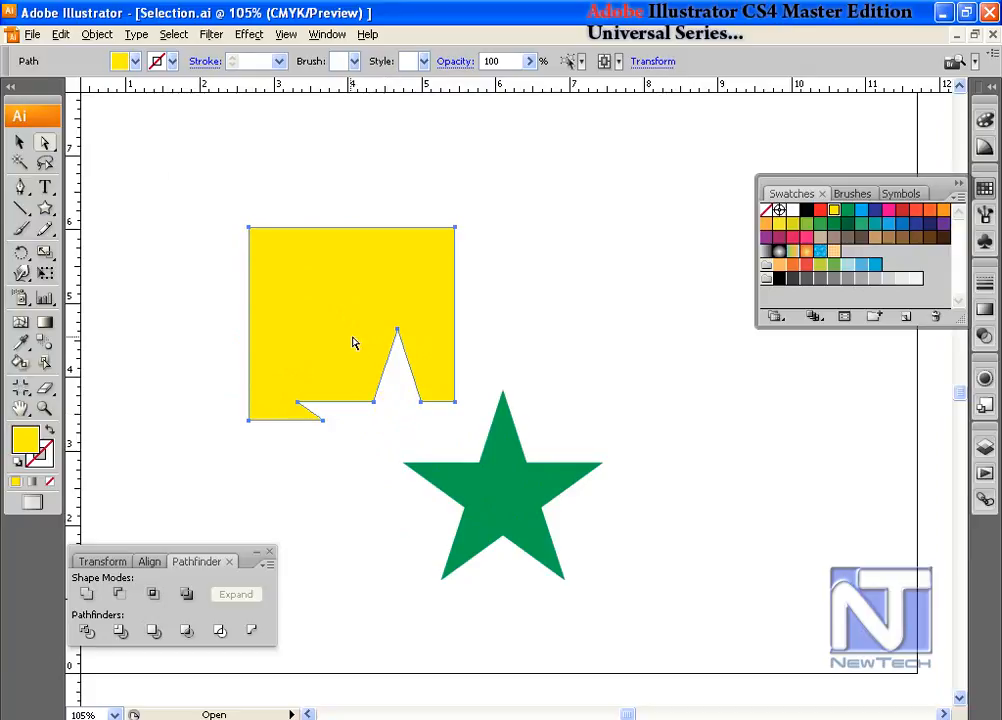
click(407, 398)
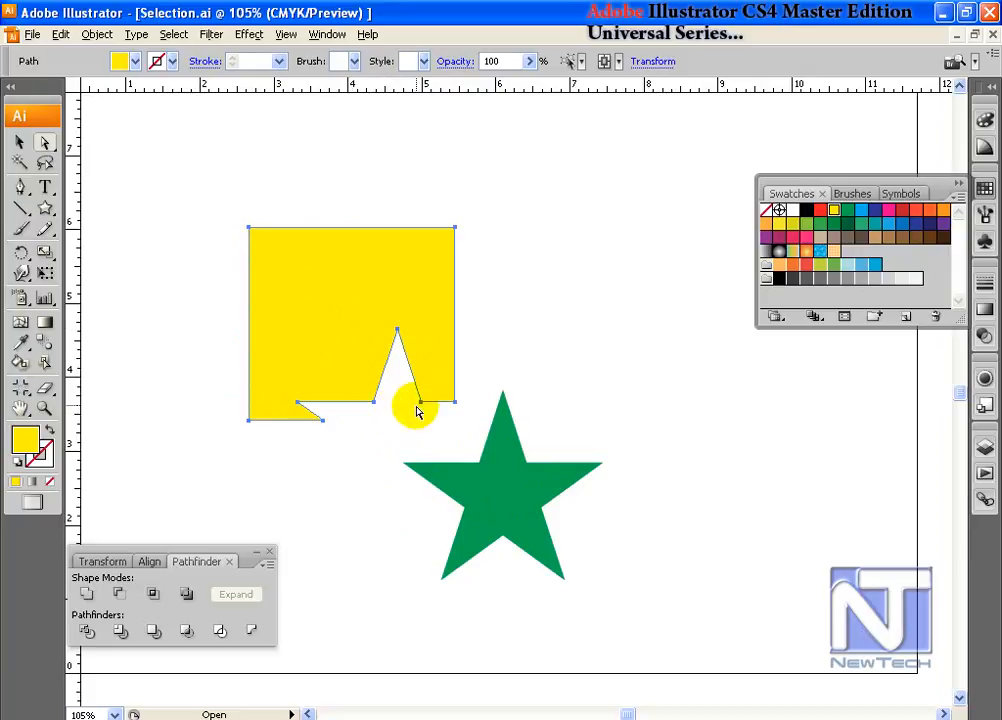
click(299, 403)
click(340, 441)
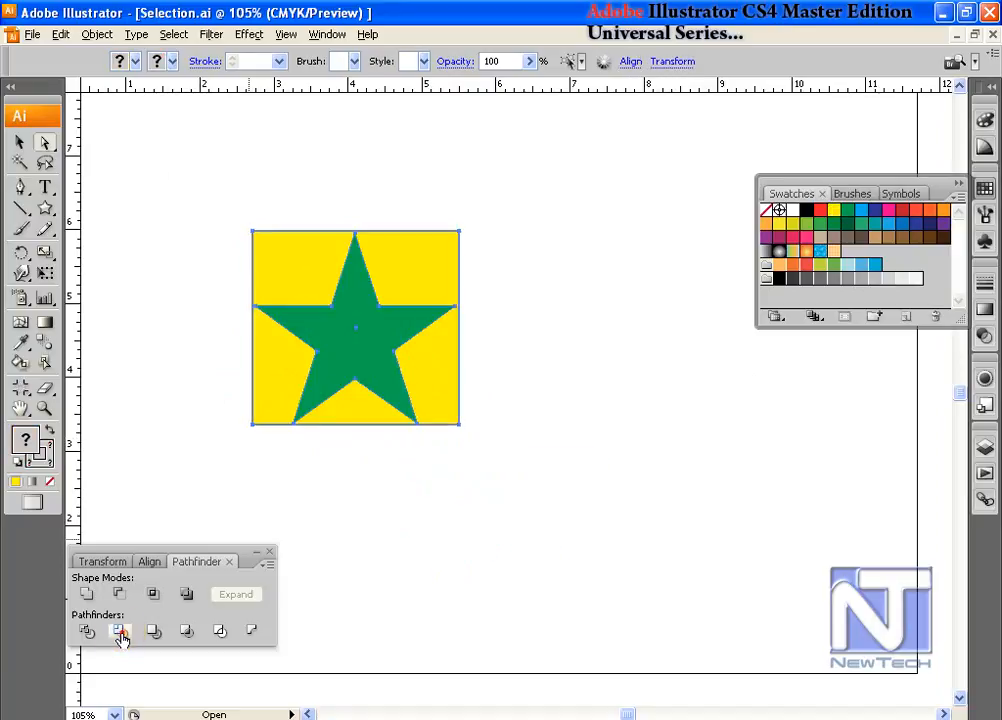
Step: Move the trimmed square and star down and right together, and directly move the yellow cut-out square up and left, away from the star
click(454, 421)
drag(440, 377, 571, 486)
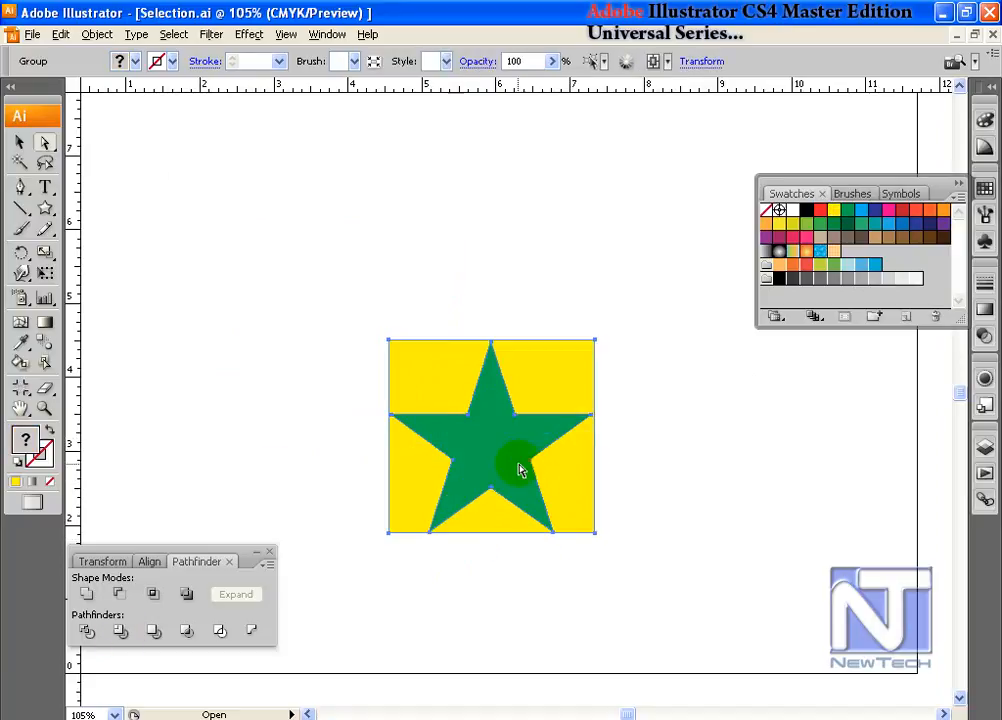
click(374, 438)
drag(407, 457, 207, 334)
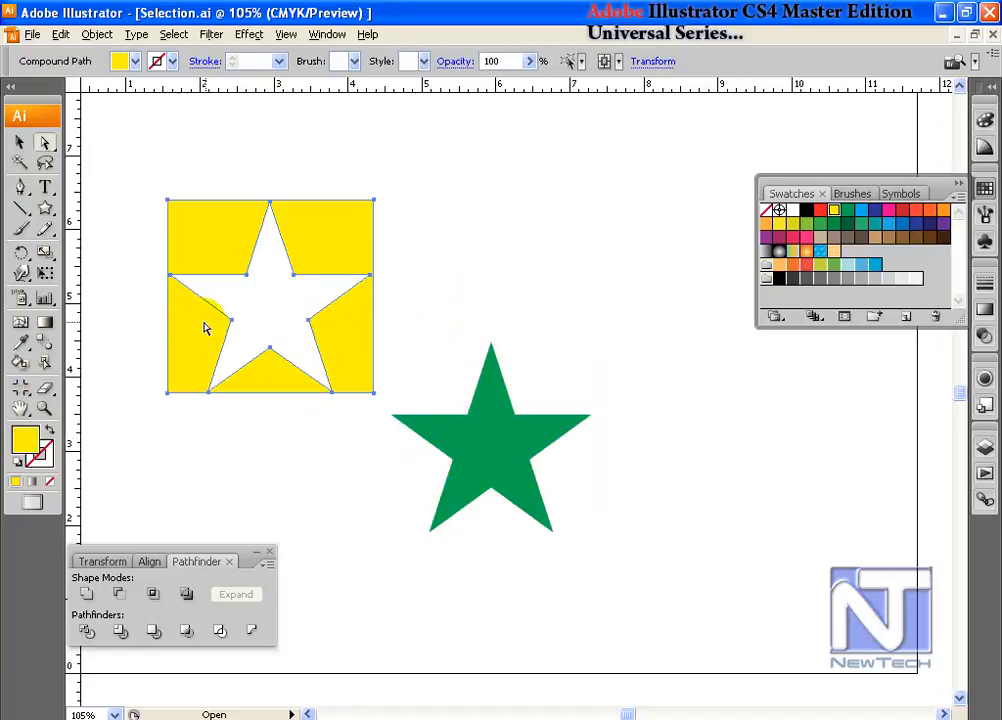
click(503, 449)
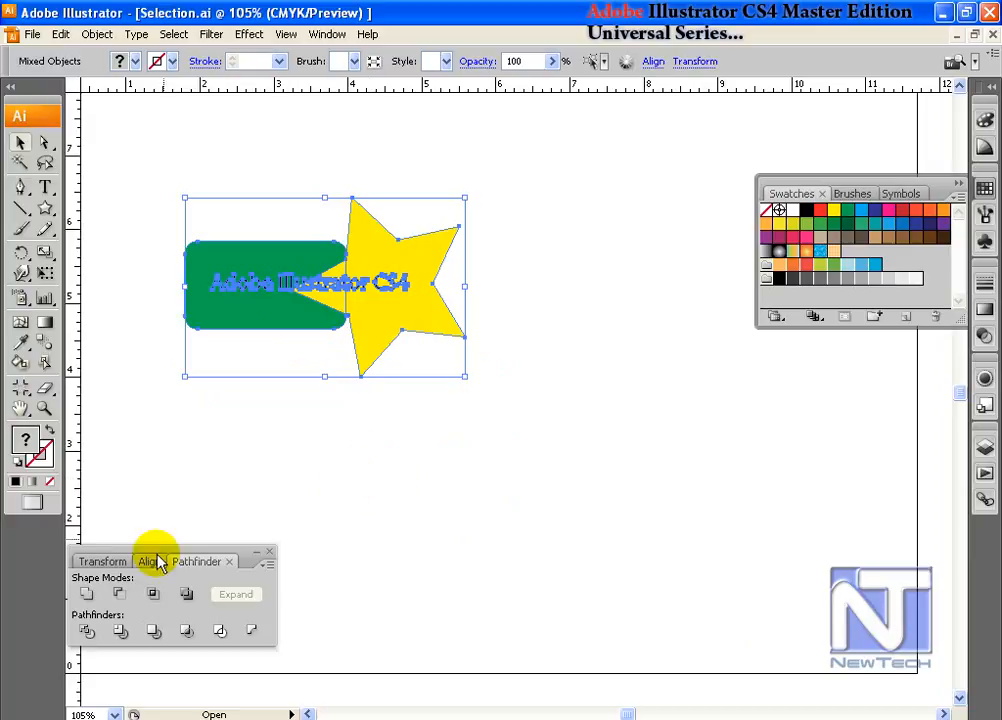
Step: Merge the green rounded rectangle, yellow star and Adobe Illustrator CS4 text outlines, and directly move the green cut-out piece slightly down and right
click(154, 632)
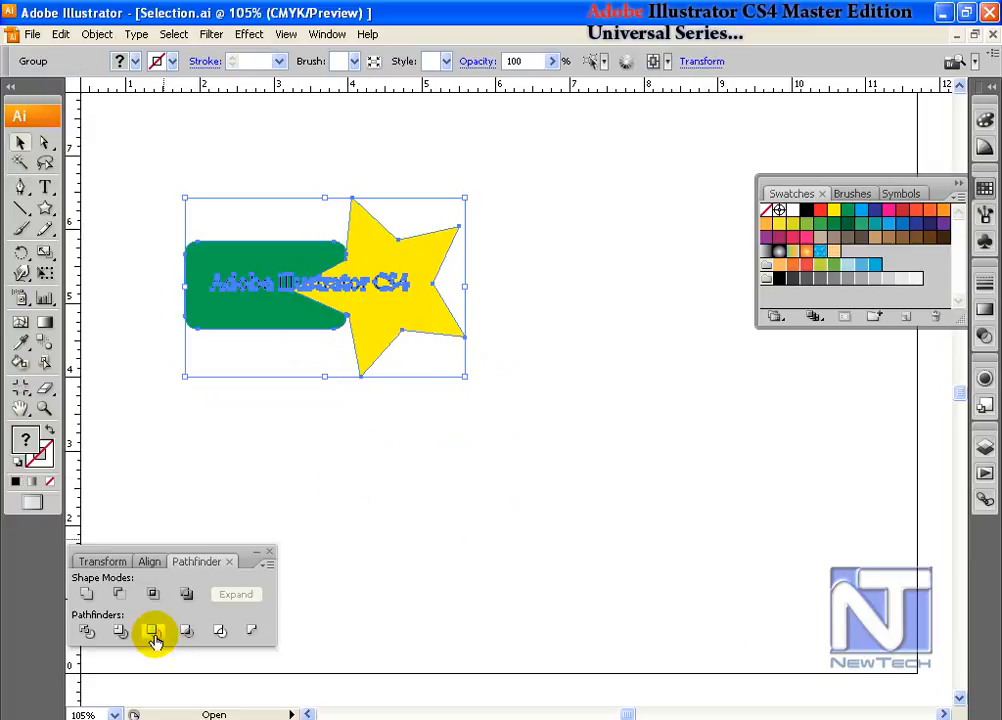
click(633, 405)
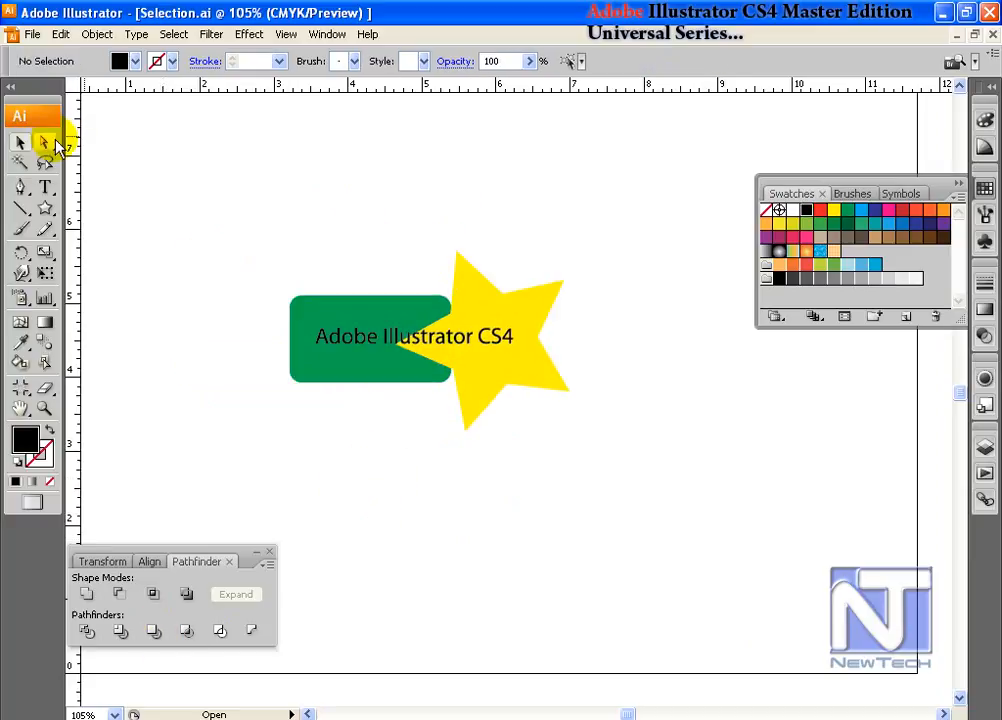
click(48, 142)
drag(340, 316, 280, 365)
click(208, 346)
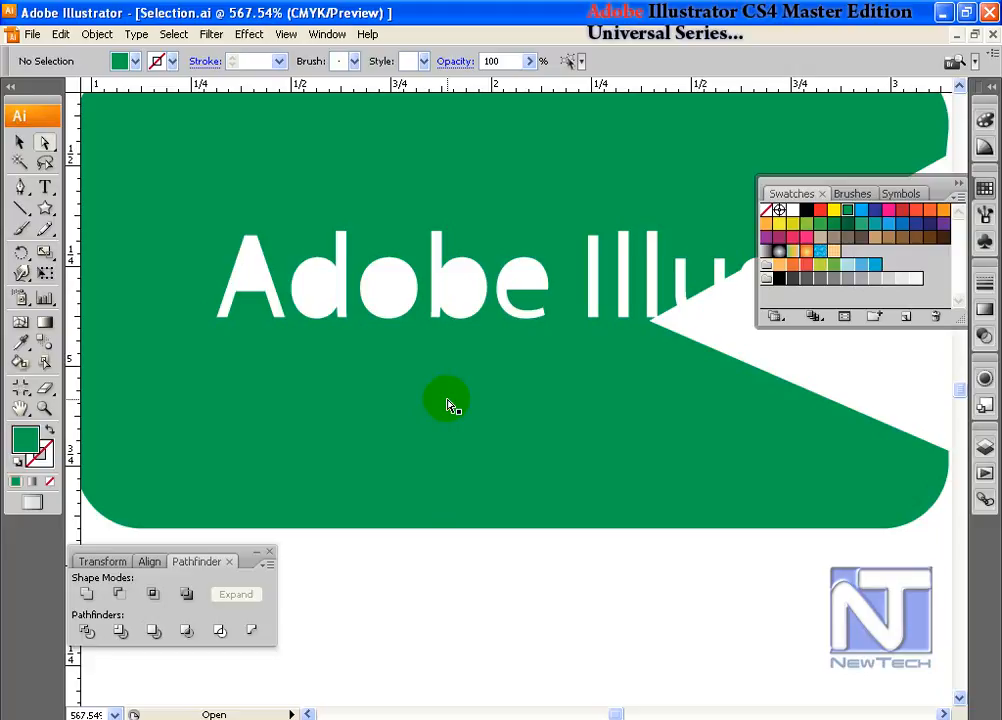
drag(449, 405, 465, 418)
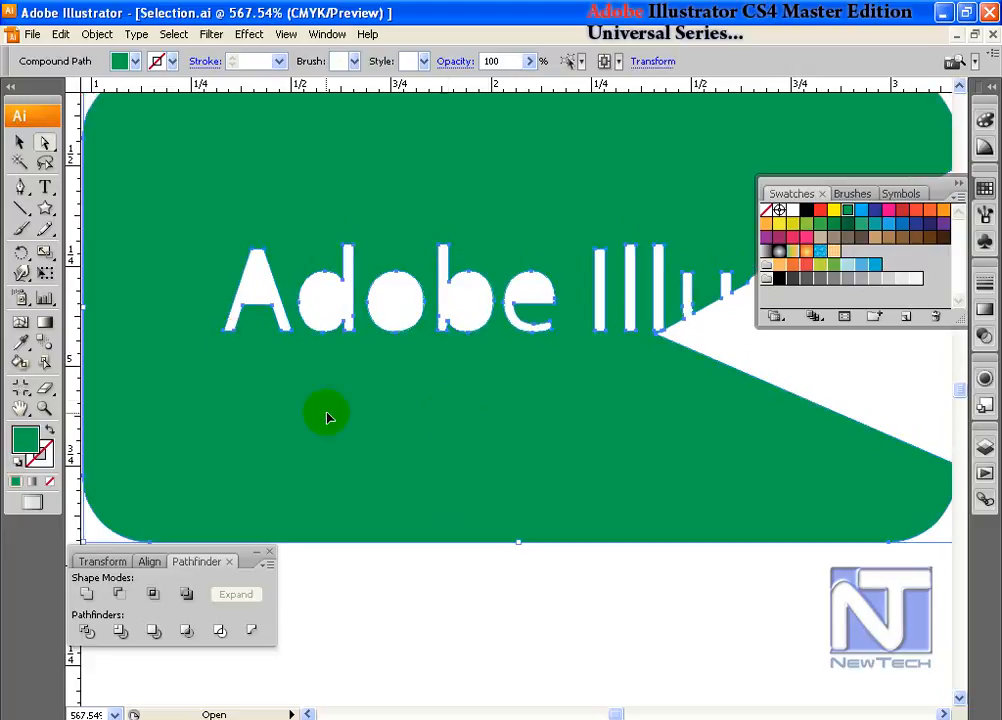
click(88, 33)
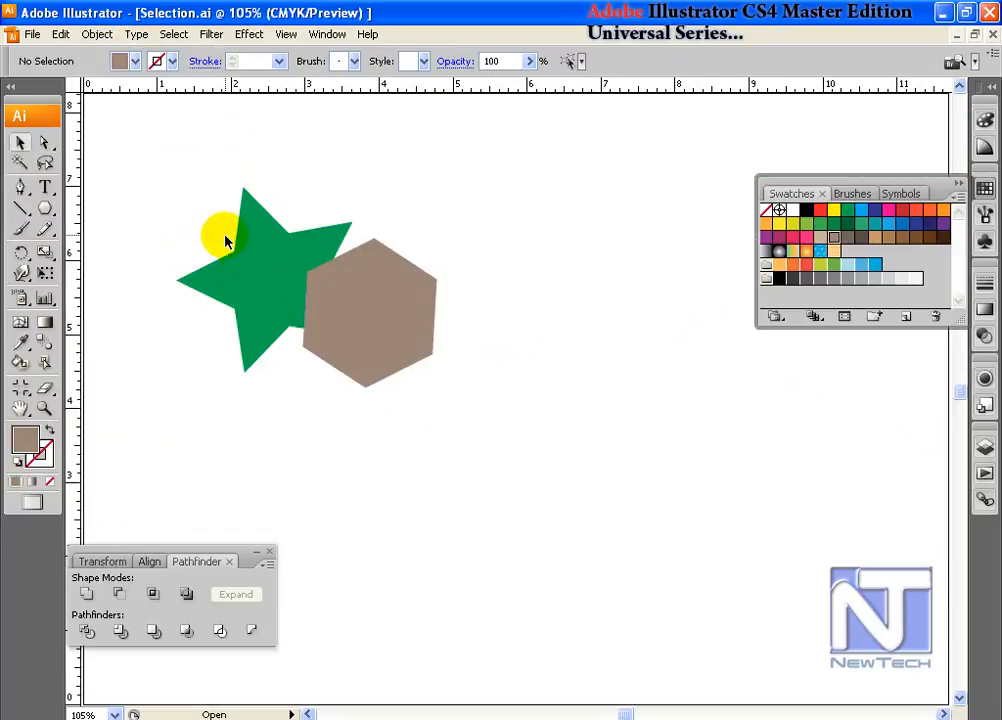
Step: Select the green star and brown hexagon and exclude their overlapping area
drag(212, 213, 340, 320)
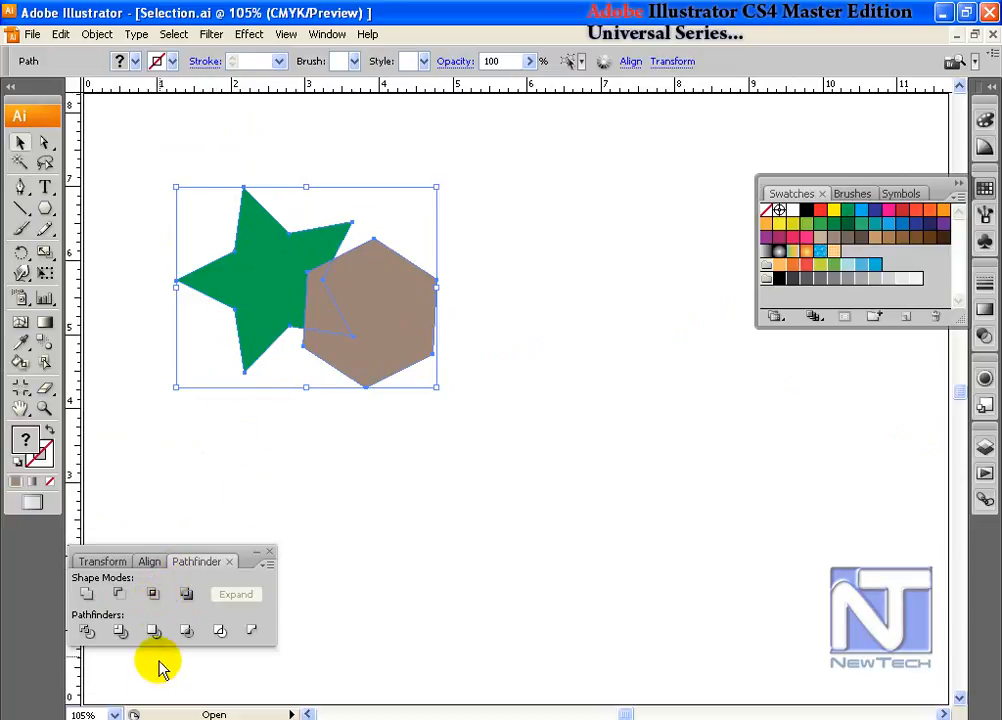
click(187, 596)
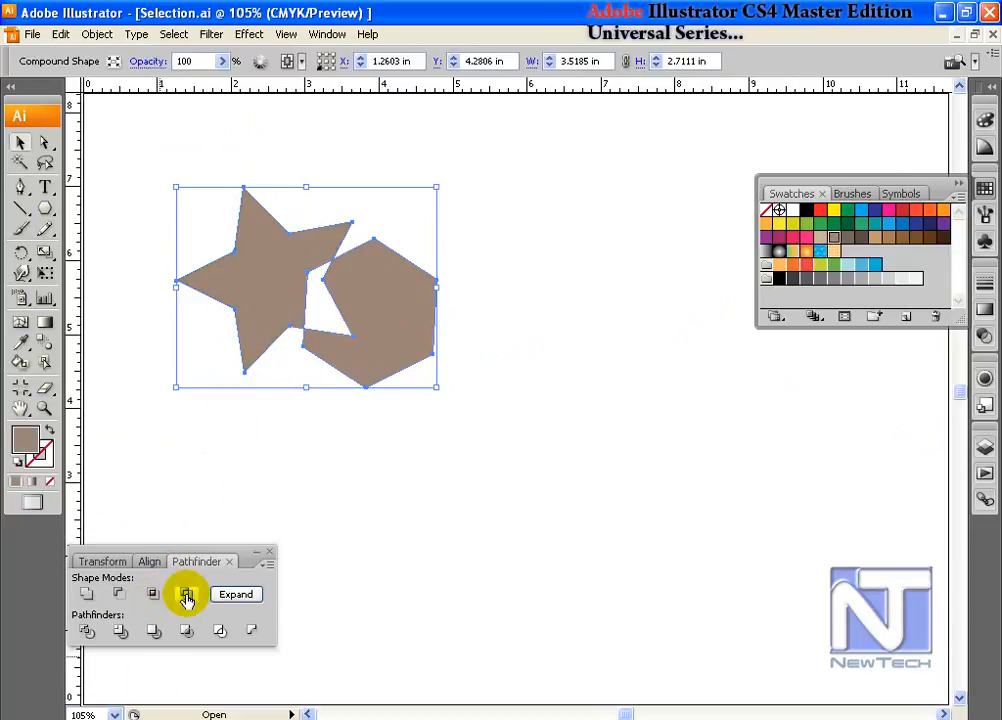
Step: Try Release Compound Shape and Expand Compound Shape in turn on the excluded star and hexagon, undoing the release before expanding
click(266, 564)
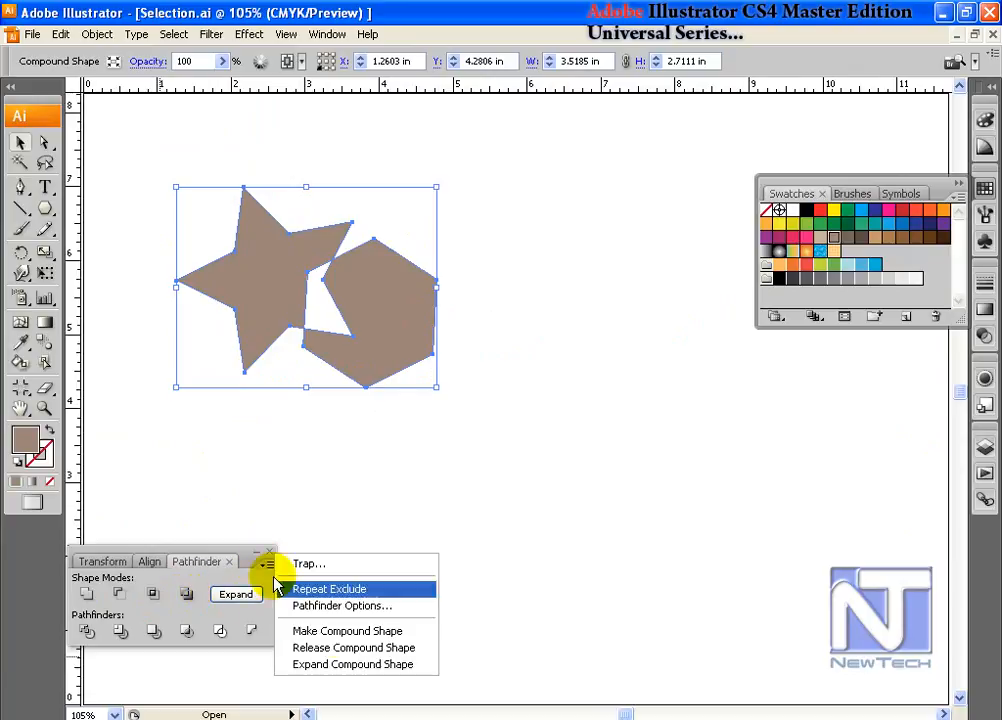
click(345, 648)
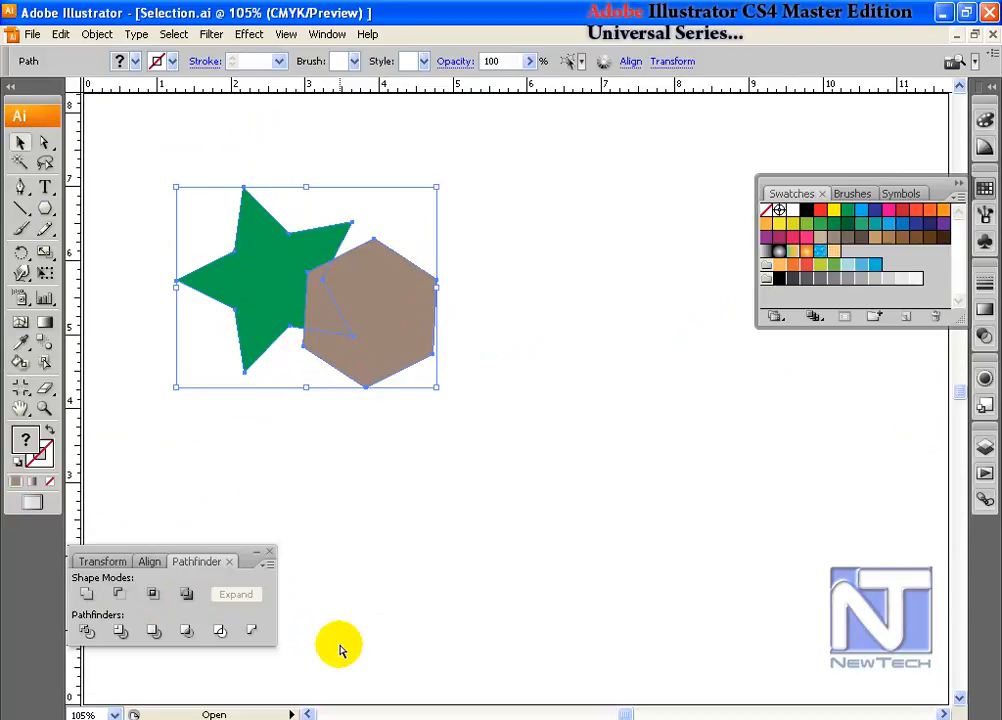
click(267, 565)
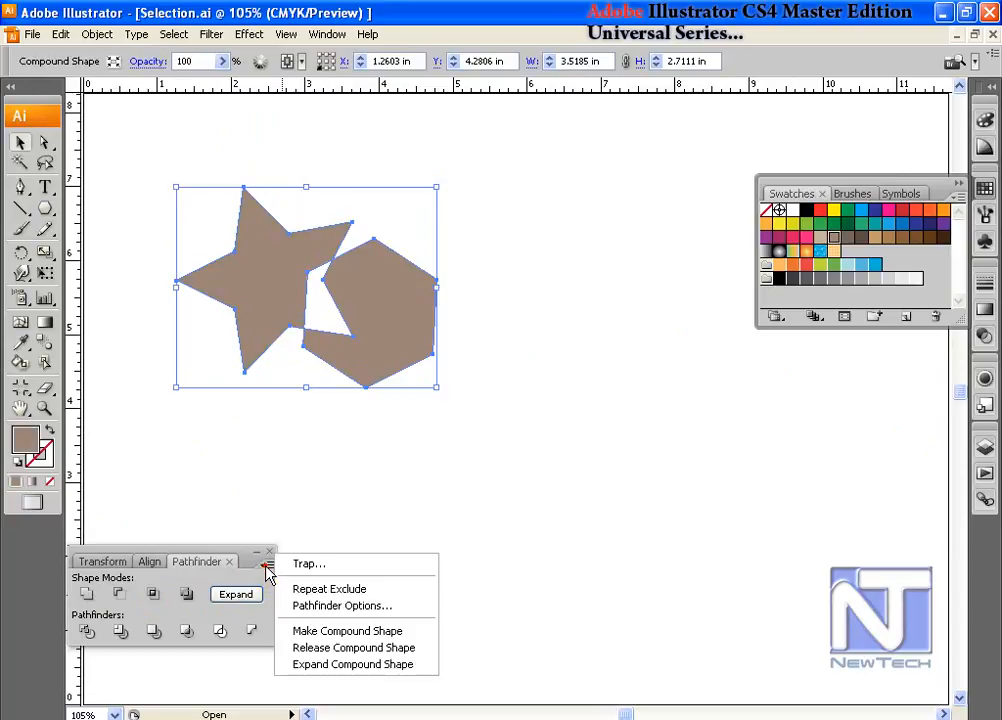
click(322, 665)
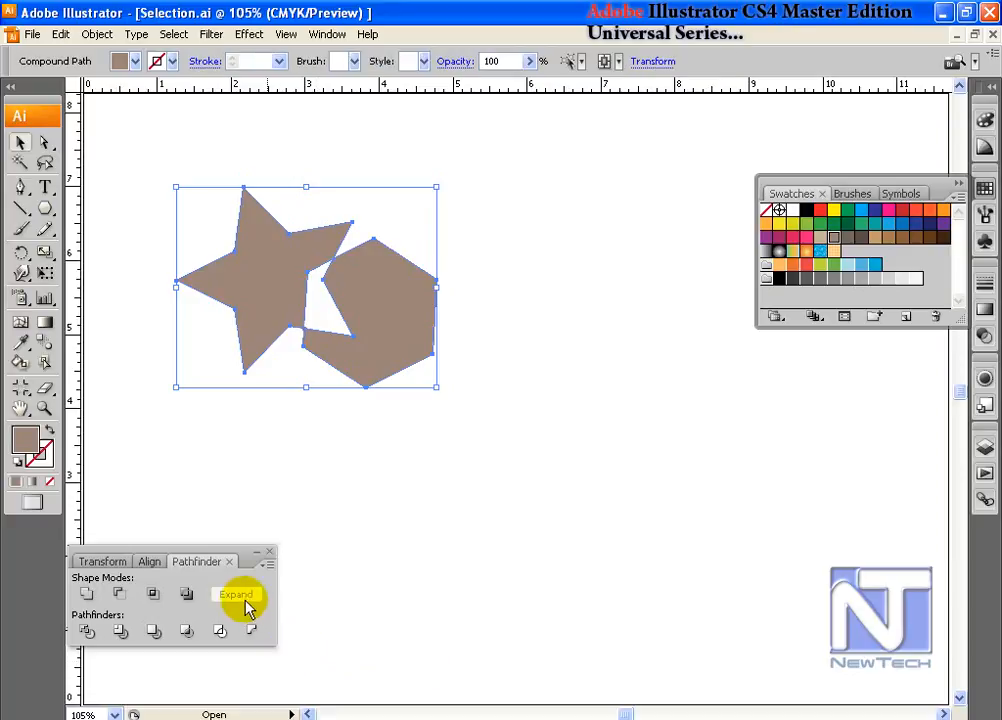
click(267, 565)
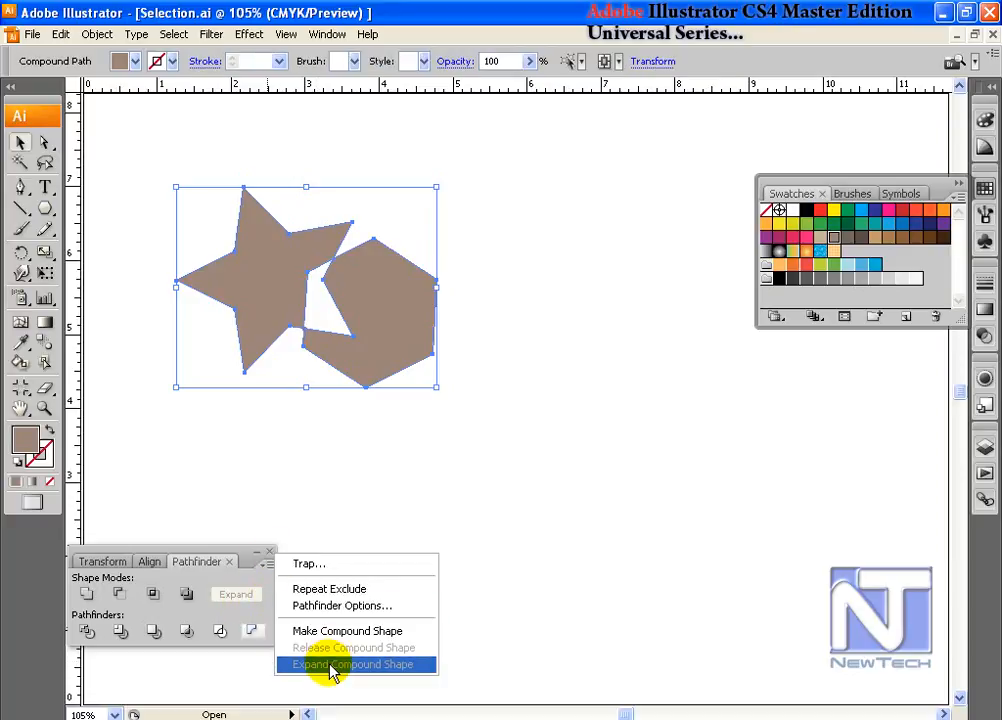
click(96, 34)
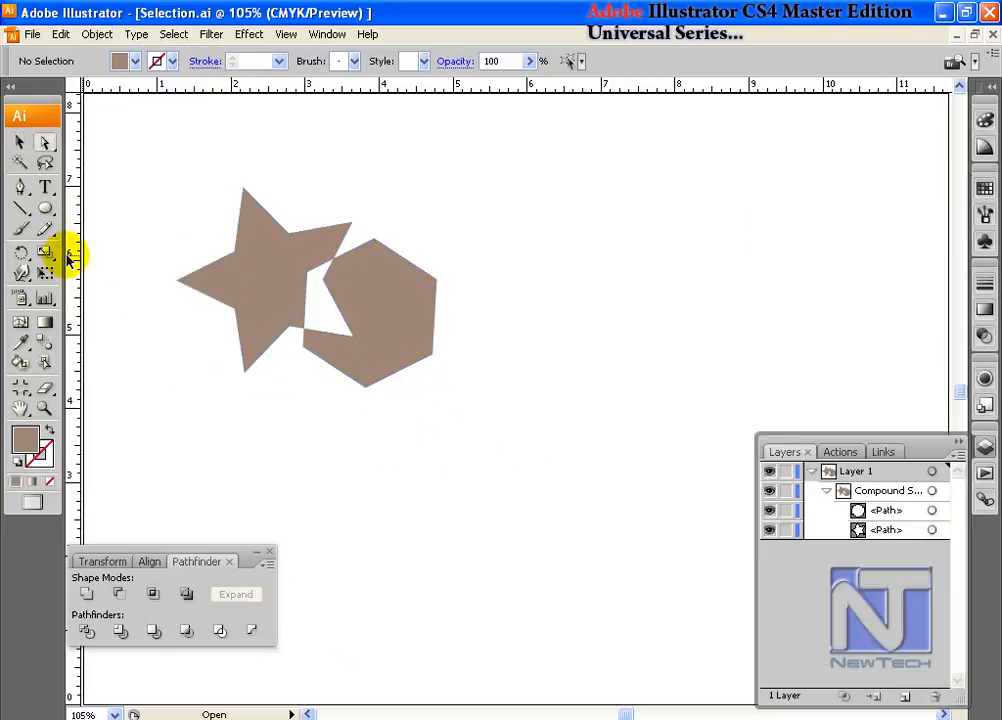
Step: Draw a circle about 2 inches wide beside the hexagon, outside the compound shape, and fill it with green
click(44, 209)
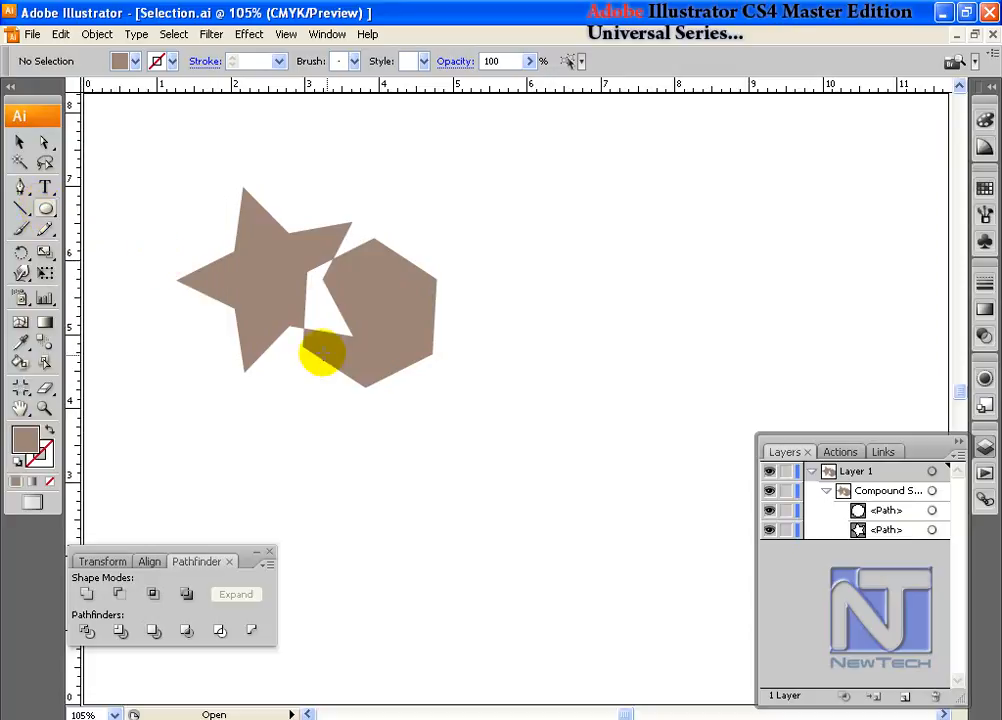
drag(472, 208, 624, 360)
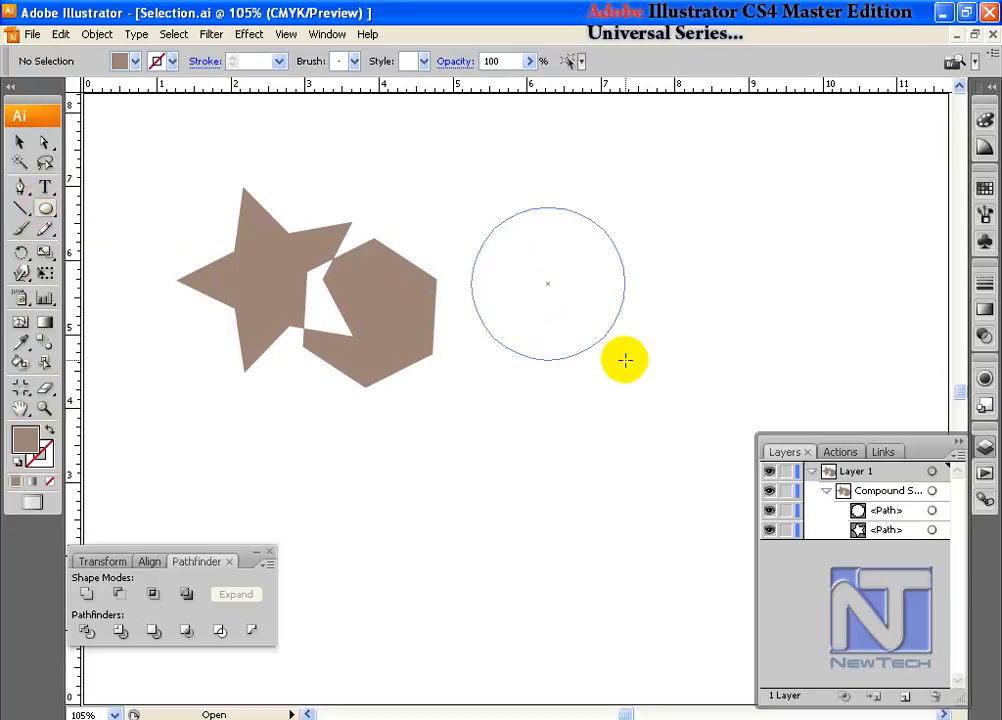
click(44, 142)
click(985, 187)
click(847, 220)
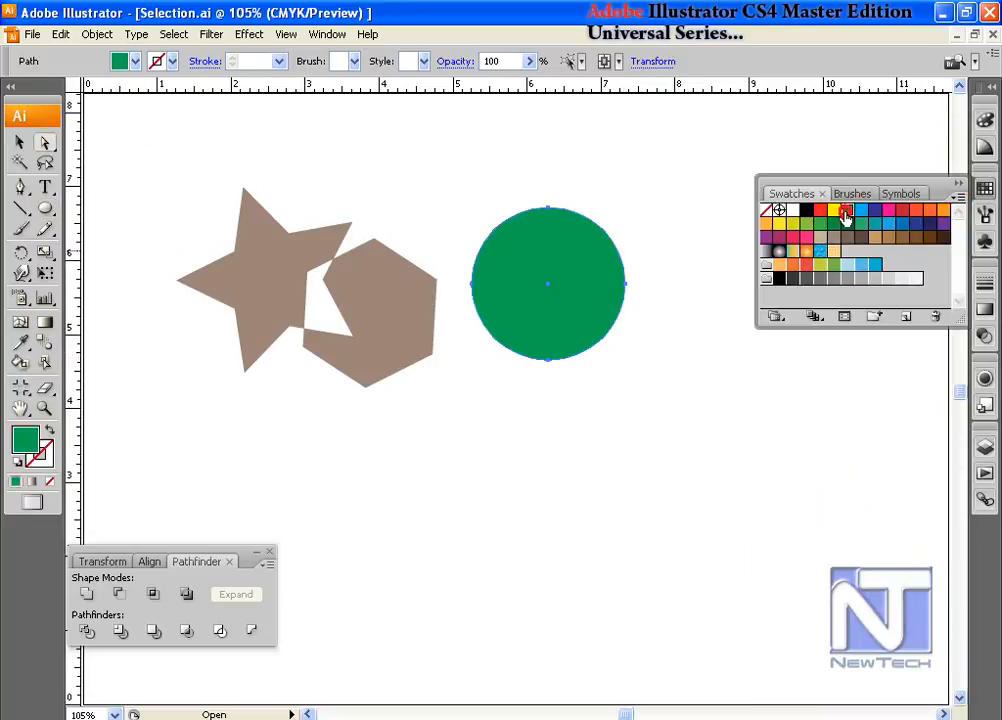
Step: Cut the green circle and paste it in place behind the directly selected star, inside the compound shape
click(258, 277)
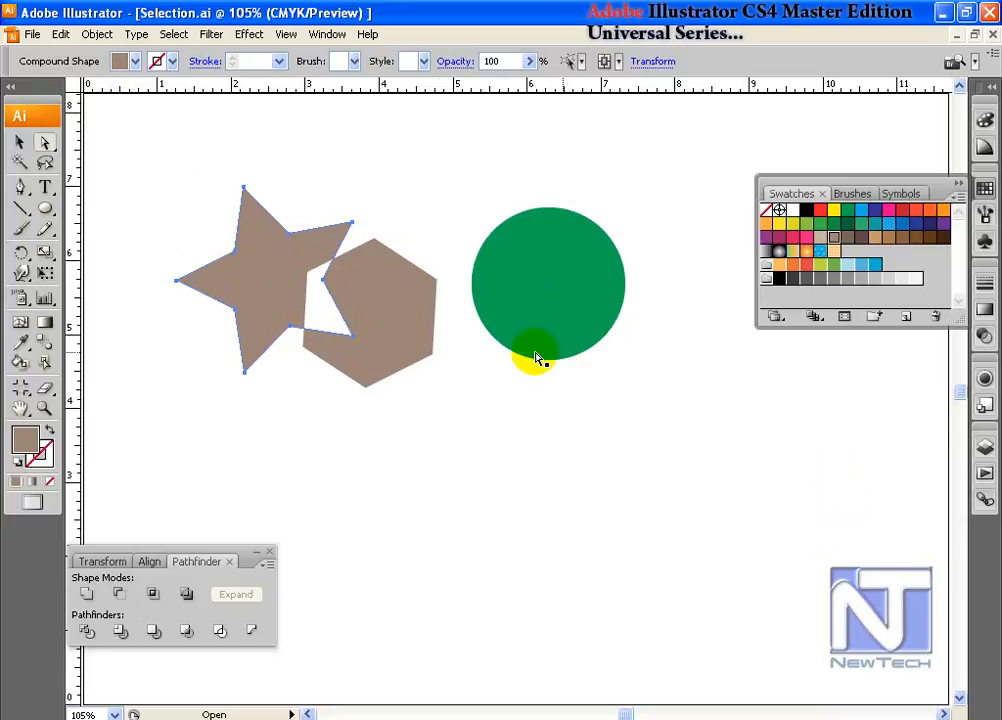
click(956, 186)
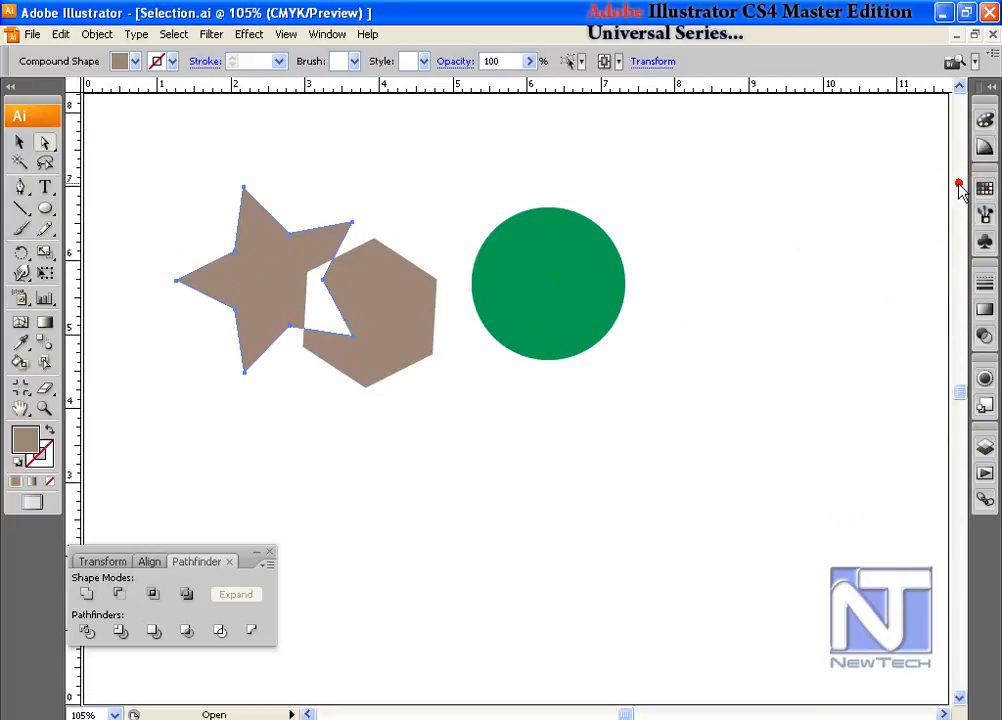
click(560, 319)
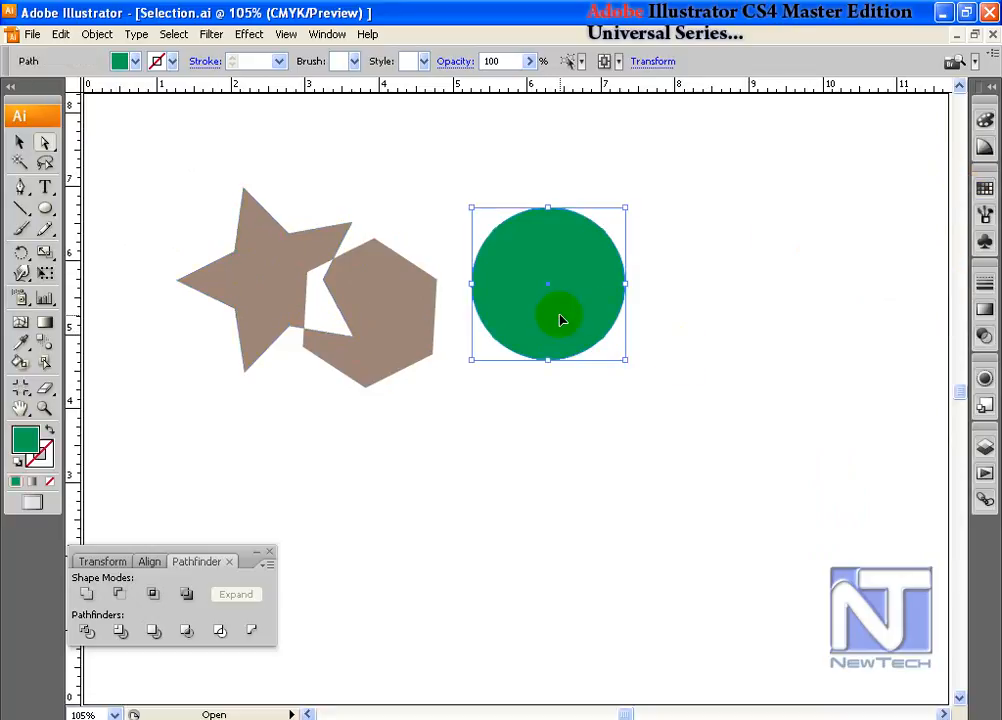
key(Delete)
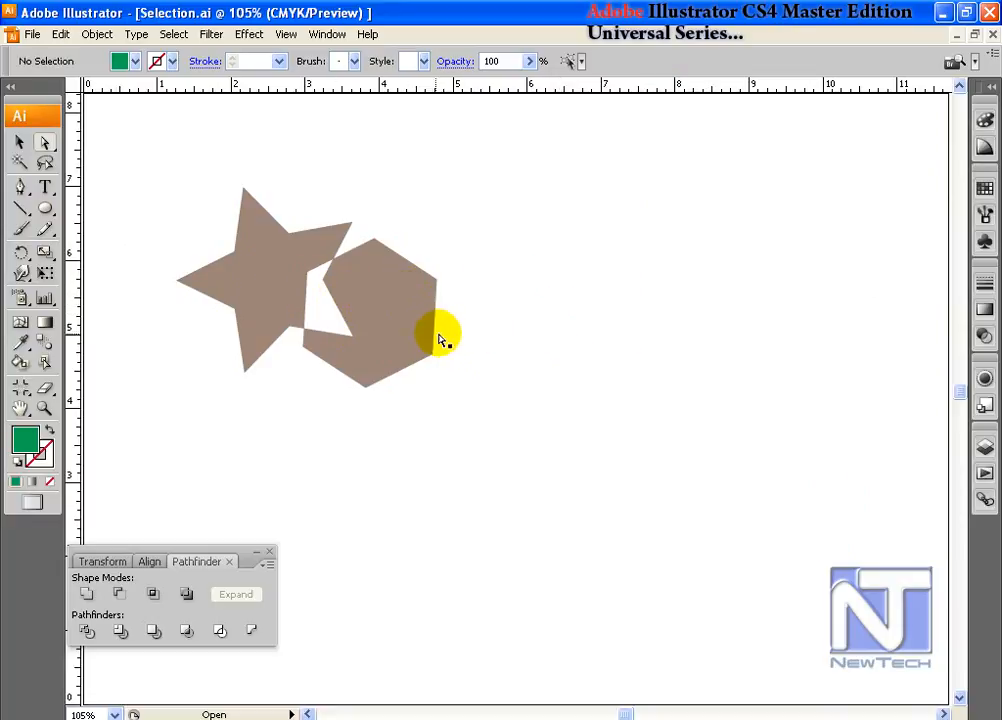
click(270, 273)
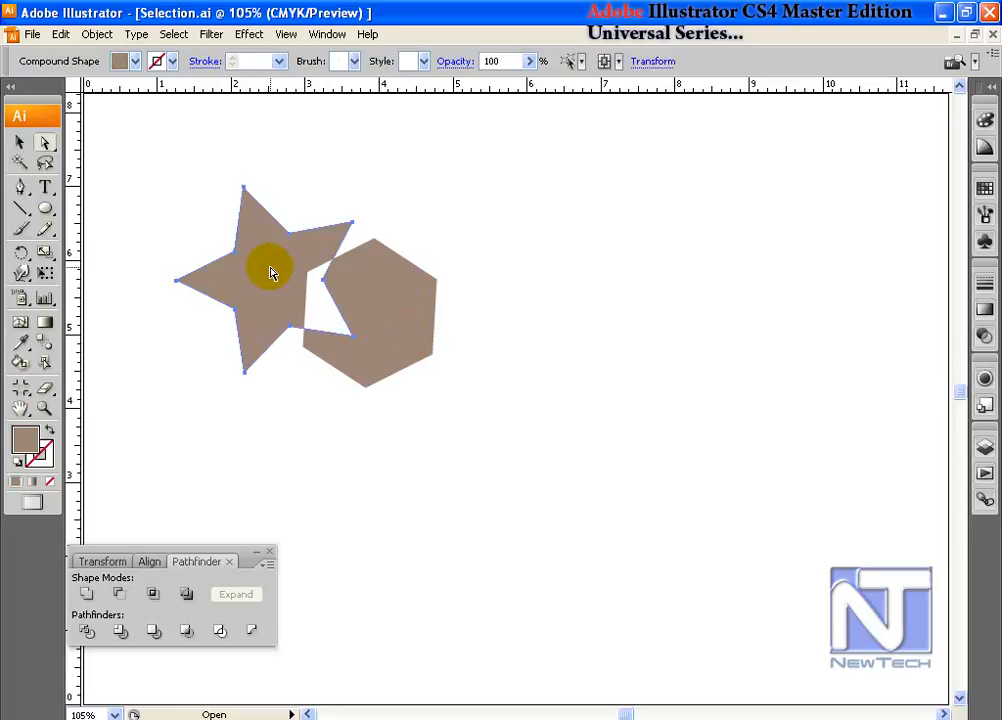
key(ctrl)
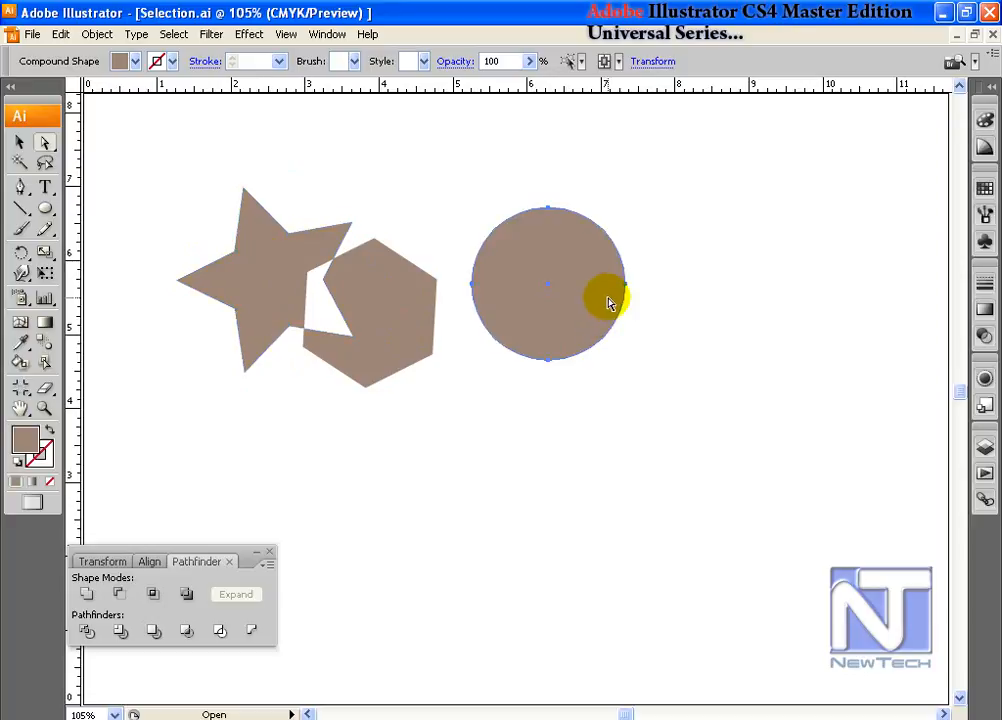
Step: Move the circle over the star within the compound shape, and check its path among the compound shape's layers
drag(610, 303, 281, 350)
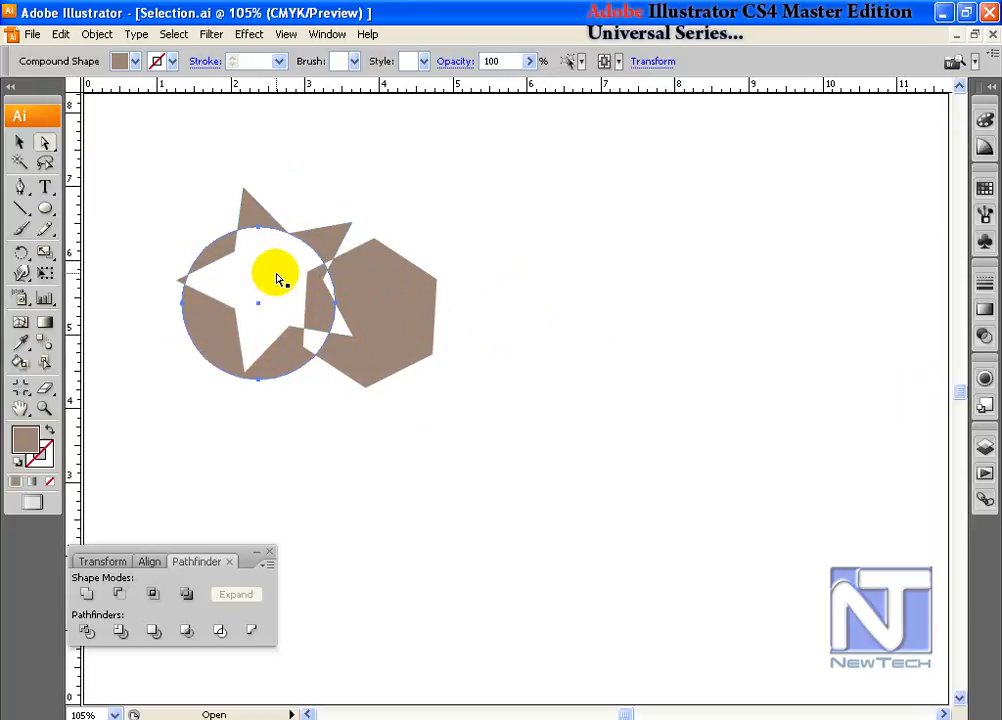
click(985, 447)
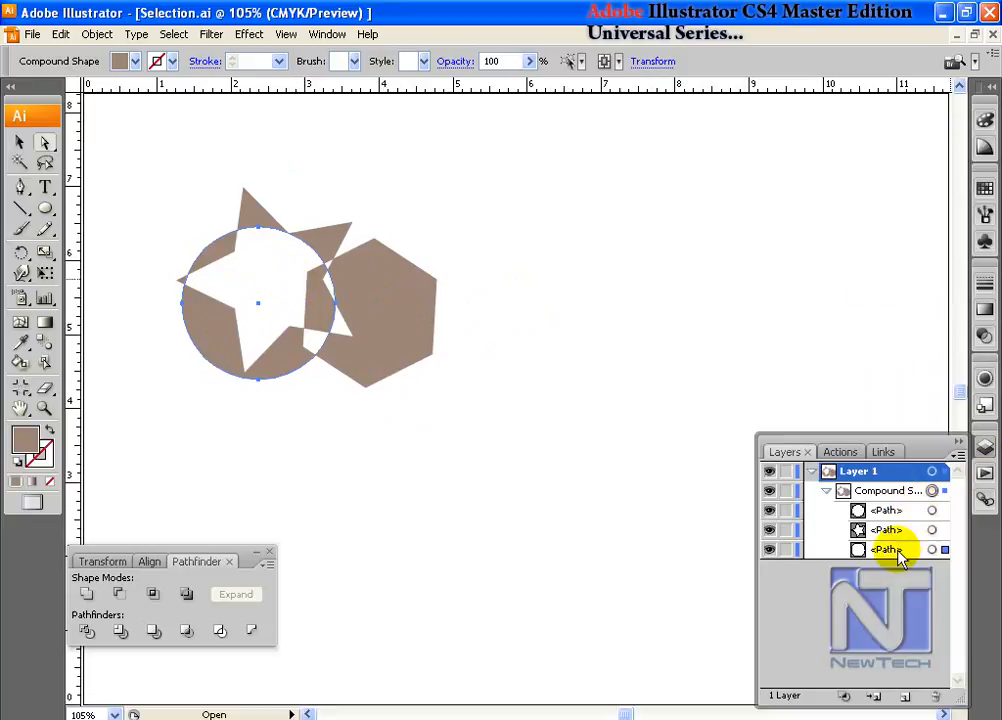
click(890, 551)
mouse_move(901, 549)
mouse_down()
mouse_move(877, 519)
mouse_move(875, 532)
mouse_move(879, 508)
mouse_move(897, 535)
mouse_move(895, 554)
mouse_move(903, 545)
mouse_move(890, 553)
mouse_up()
click(893, 528)
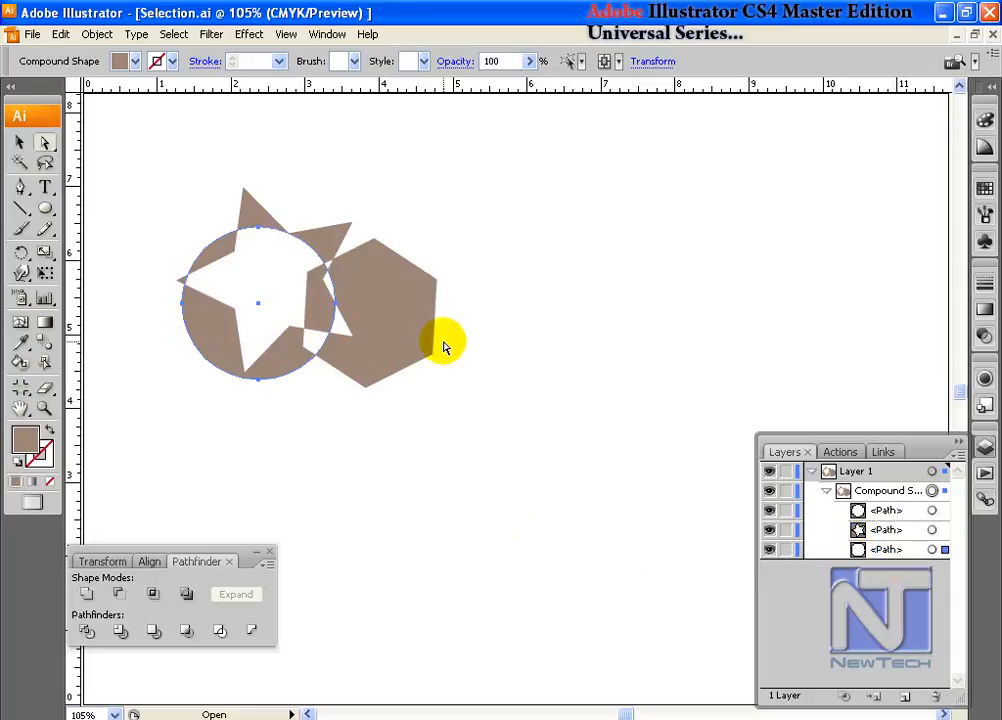